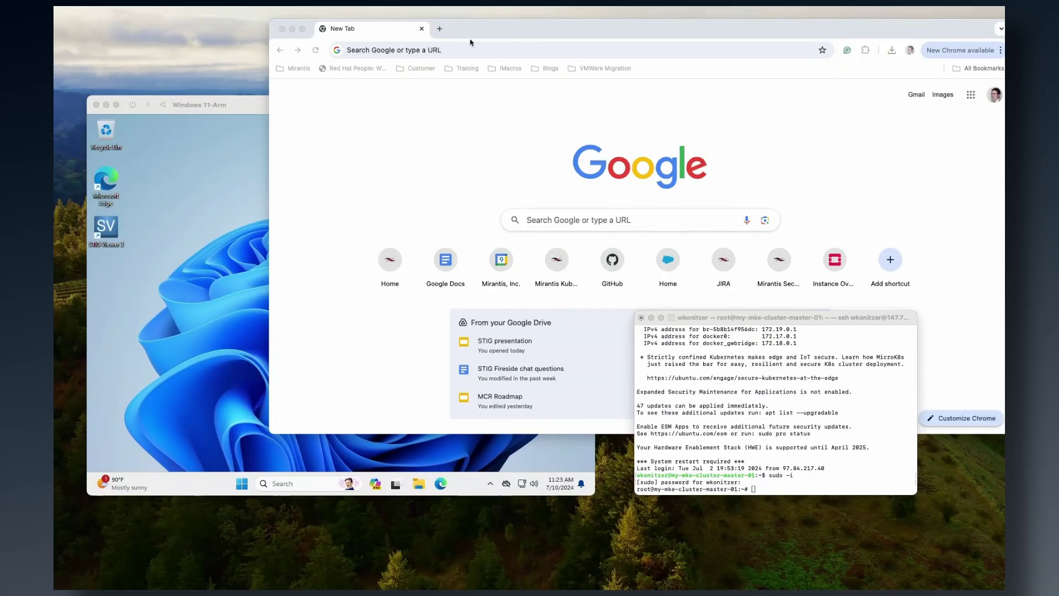
Launch STIG Viewer 3 in the Windows 11 virtual machine and open the recent Mirantis Kubernetes Engine STIG
left_click(702, 322)
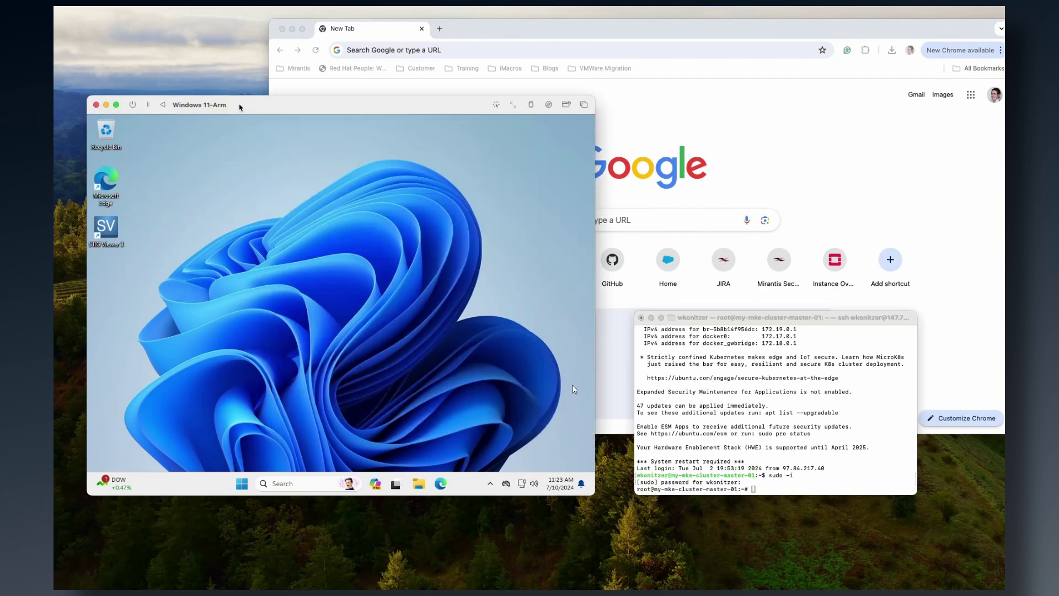
left_click_drag(240, 105, 232, 64)
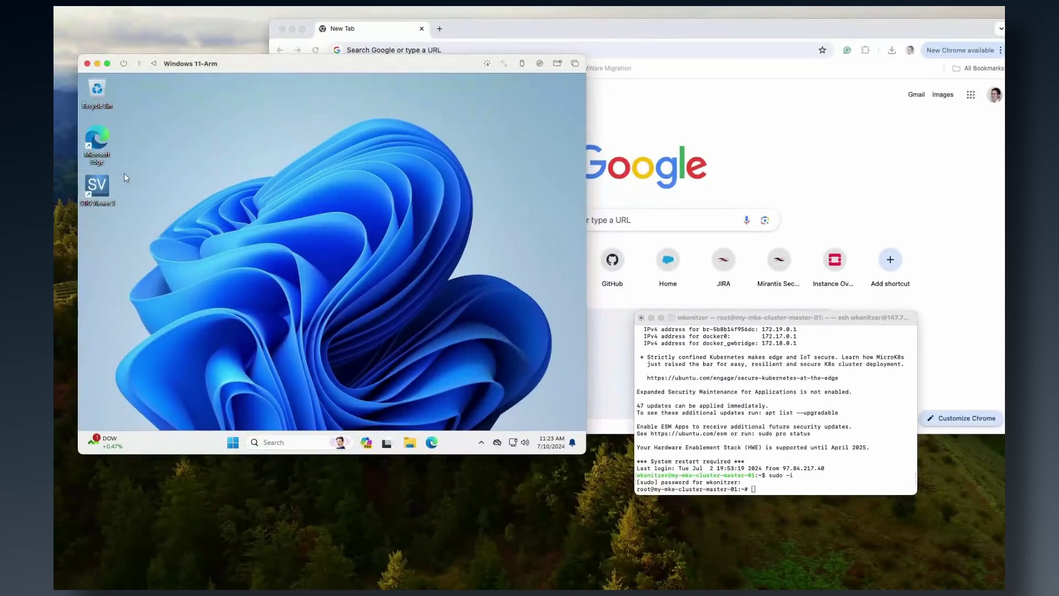
double_click(98, 188)
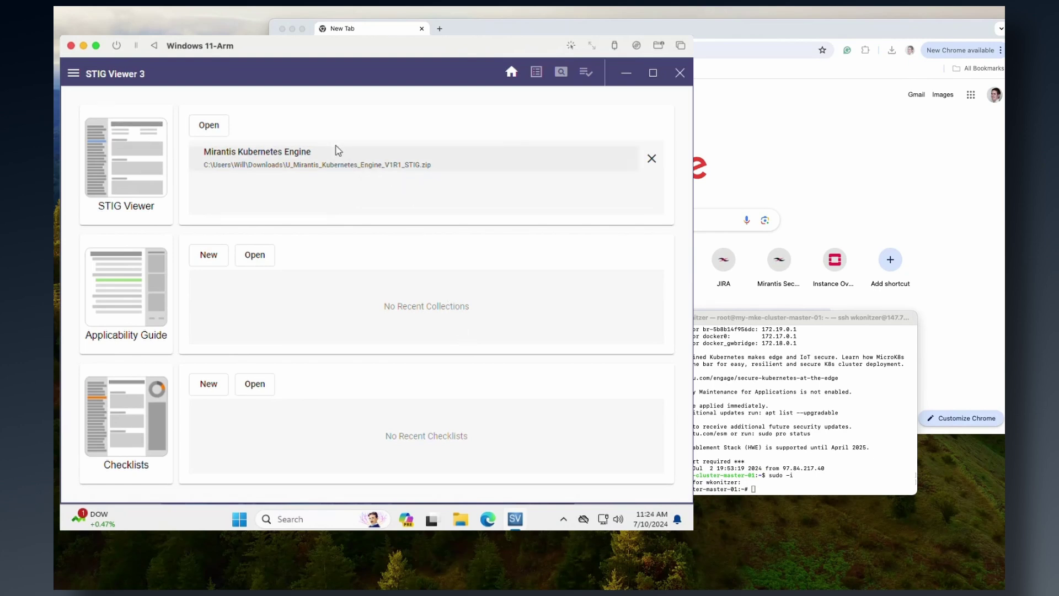
left_click(352, 168)
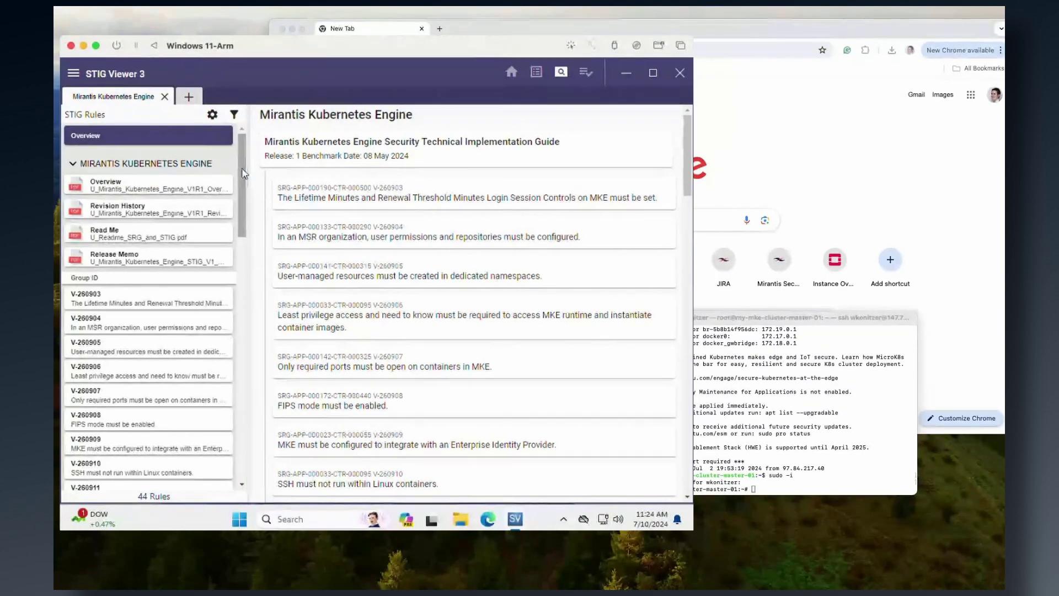
Look through the STIG rule list and read the discussion, check text and fix text of rule V-260903
scroll(245, 174, "down", 3)
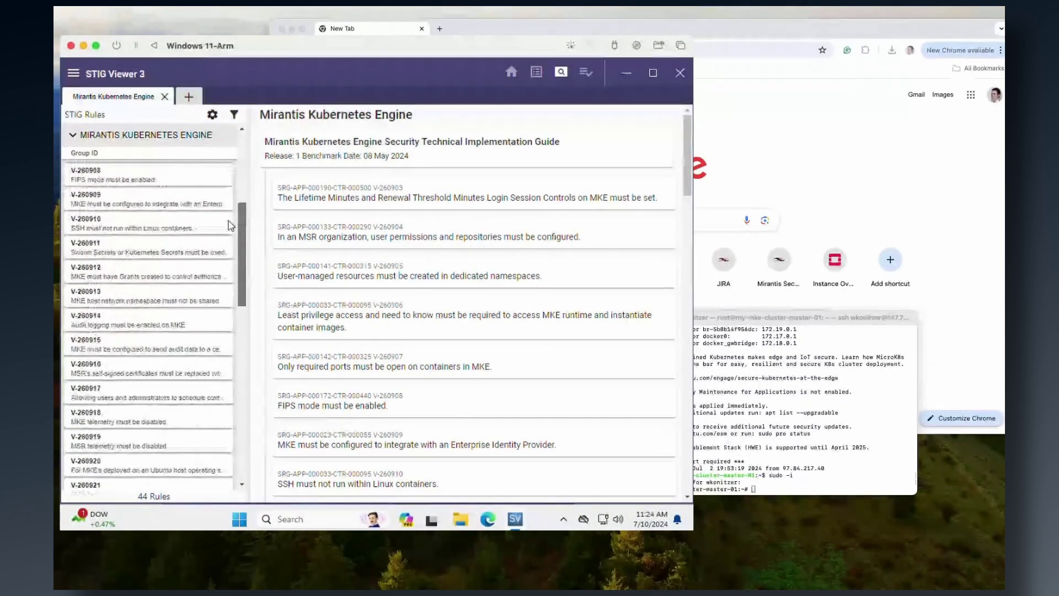
scroll(230, 161, "up", 3)
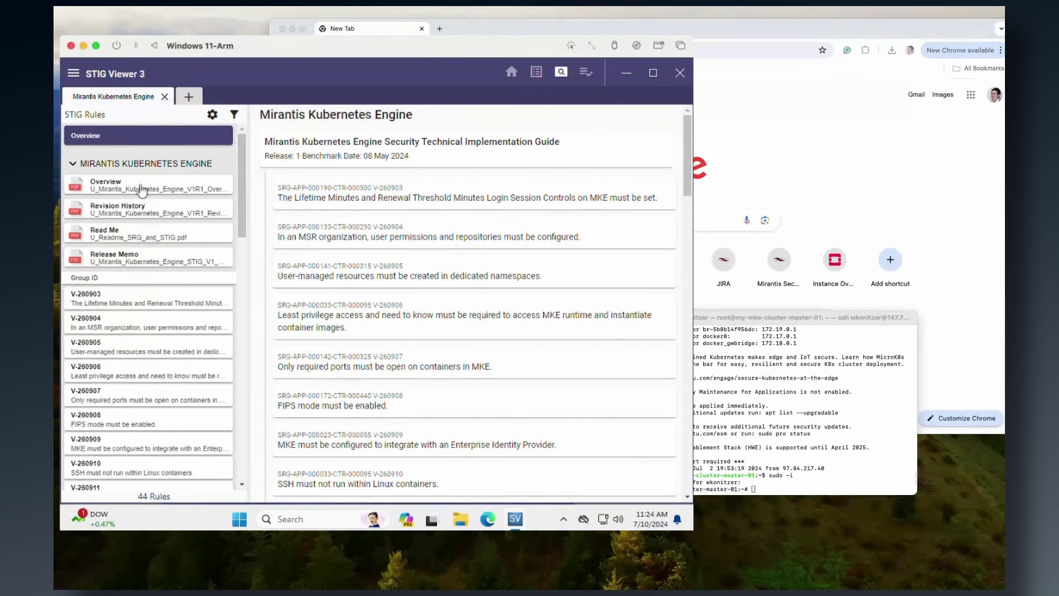
left_click(168, 305)
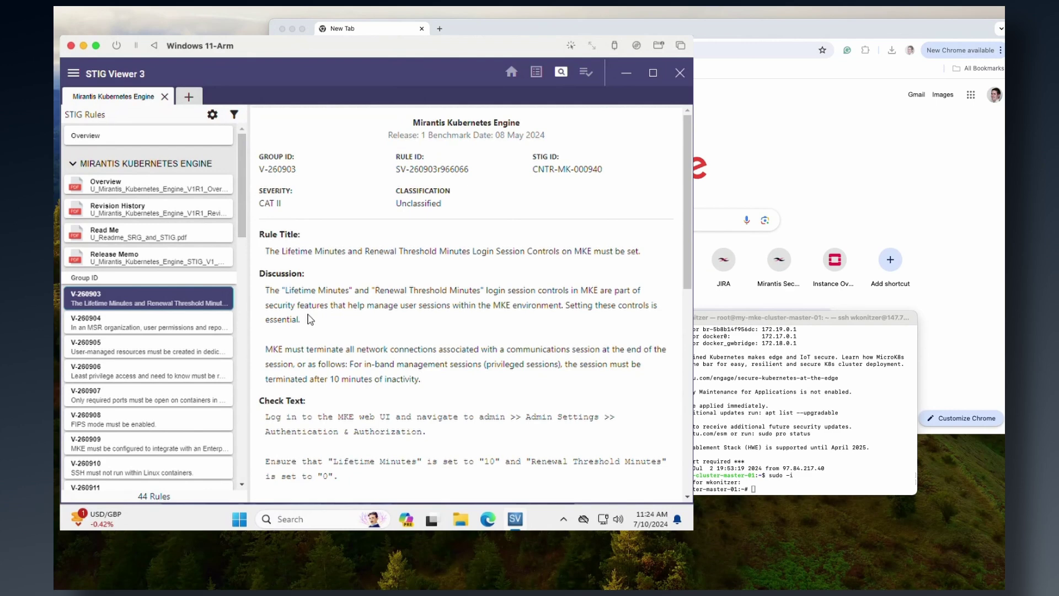
left_click_drag(682, 258, 685, 324)
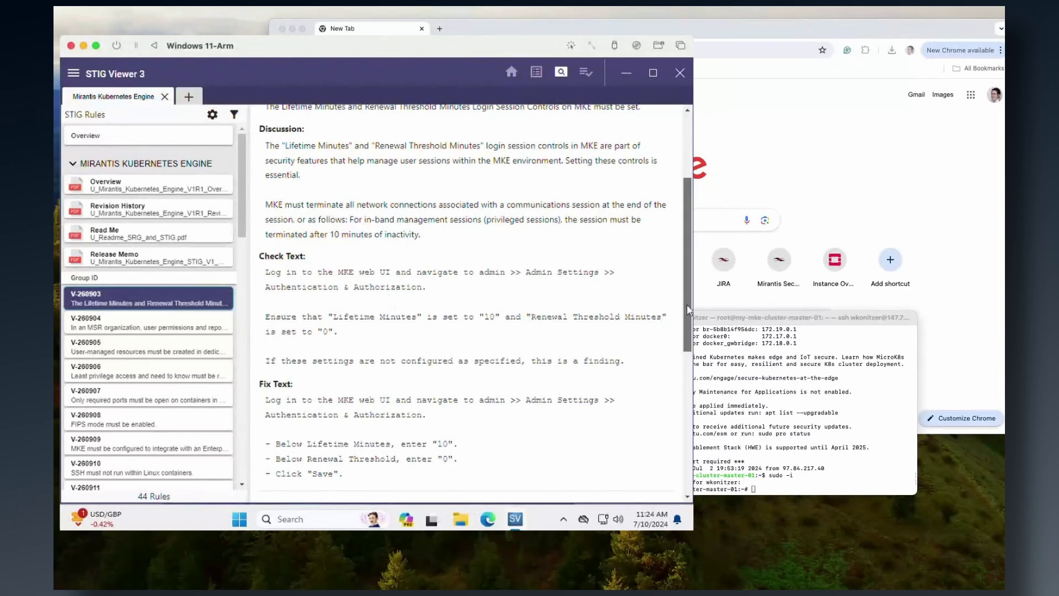
left_click_drag(687, 310, 691, 367)
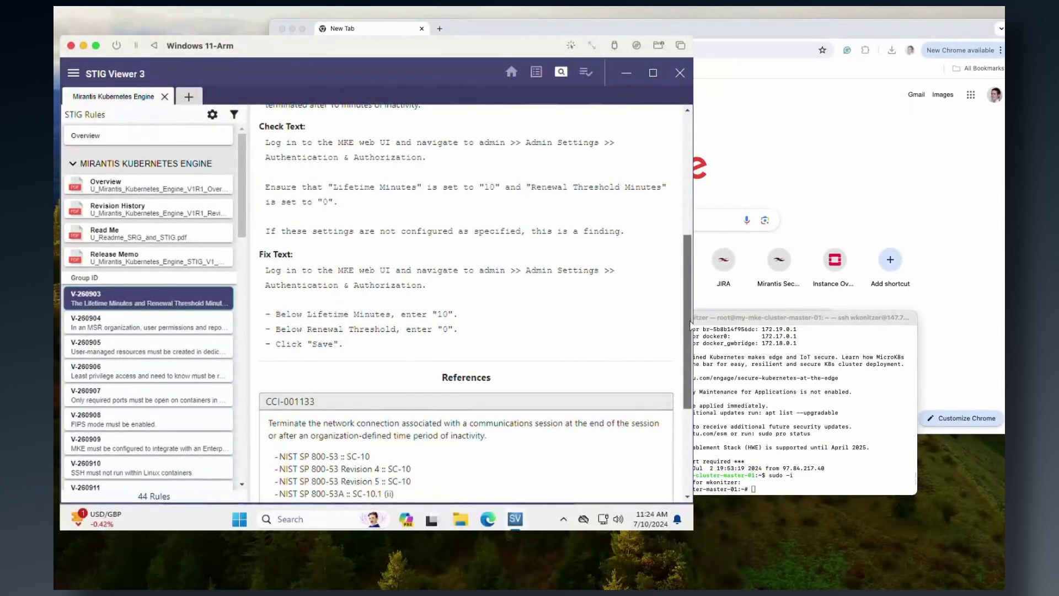
left_click_drag(690, 325, 684, 217)
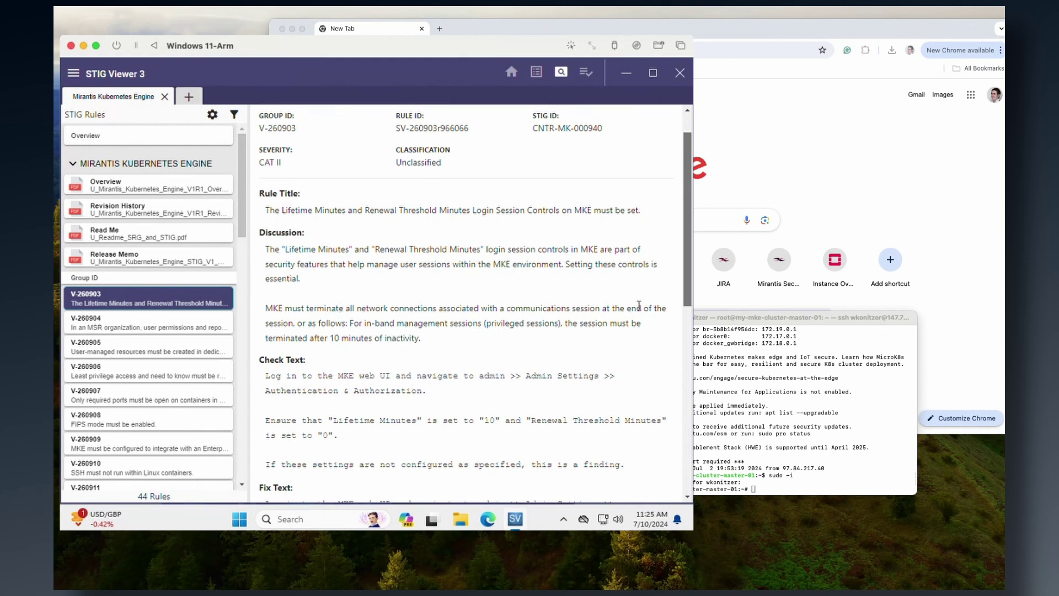
left_click_drag(690, 279, 684, 306)
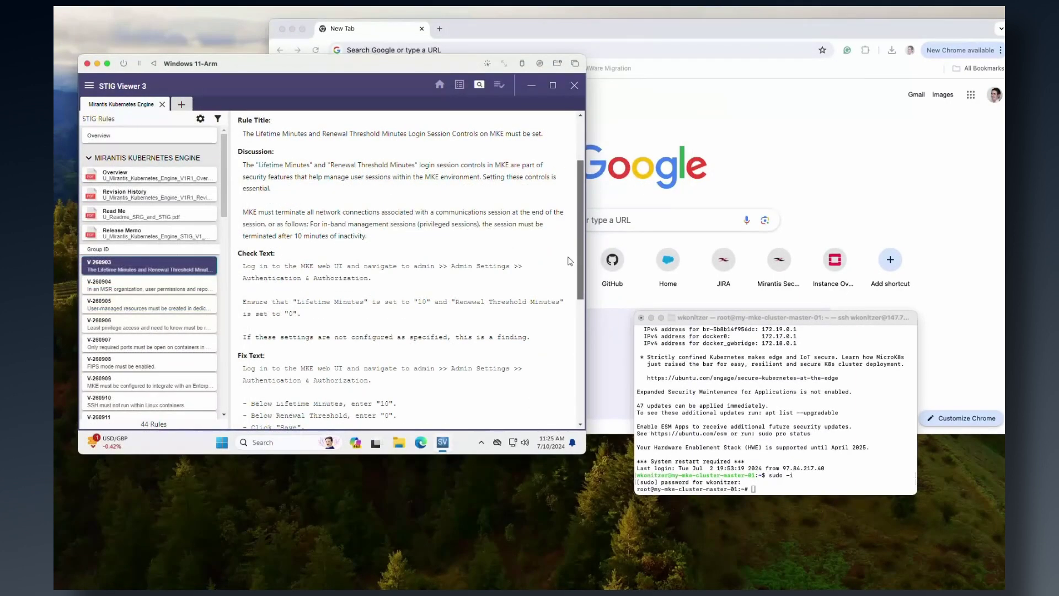
Switch to Chrome and load the Mirantis Kubernetes Engine web UI on the mke2 host
double_click(501, 28)
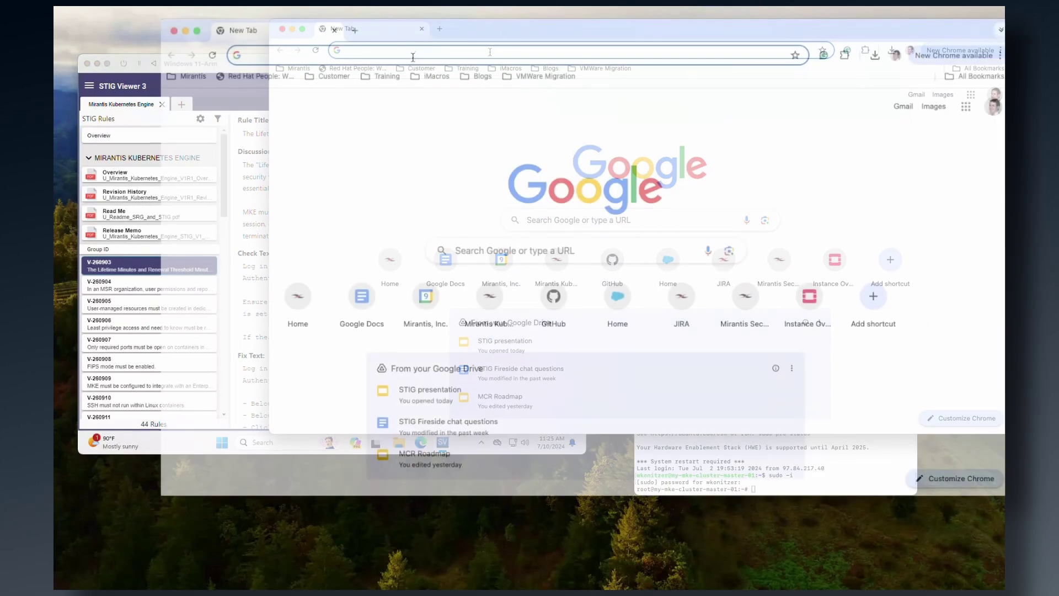
left_click(413, 55)
type("mke")
key("Right")
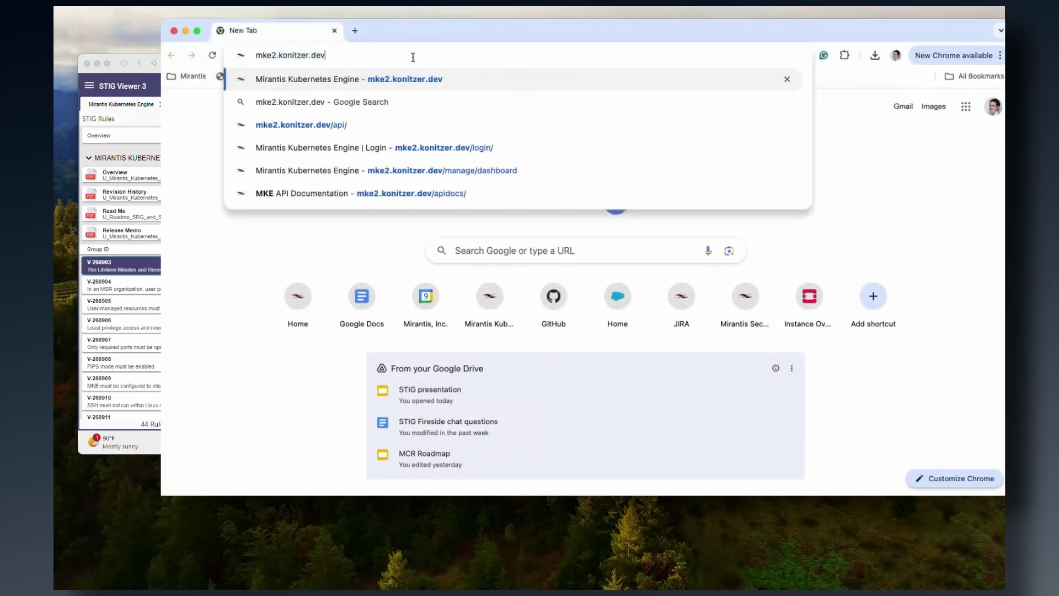
key("Return")
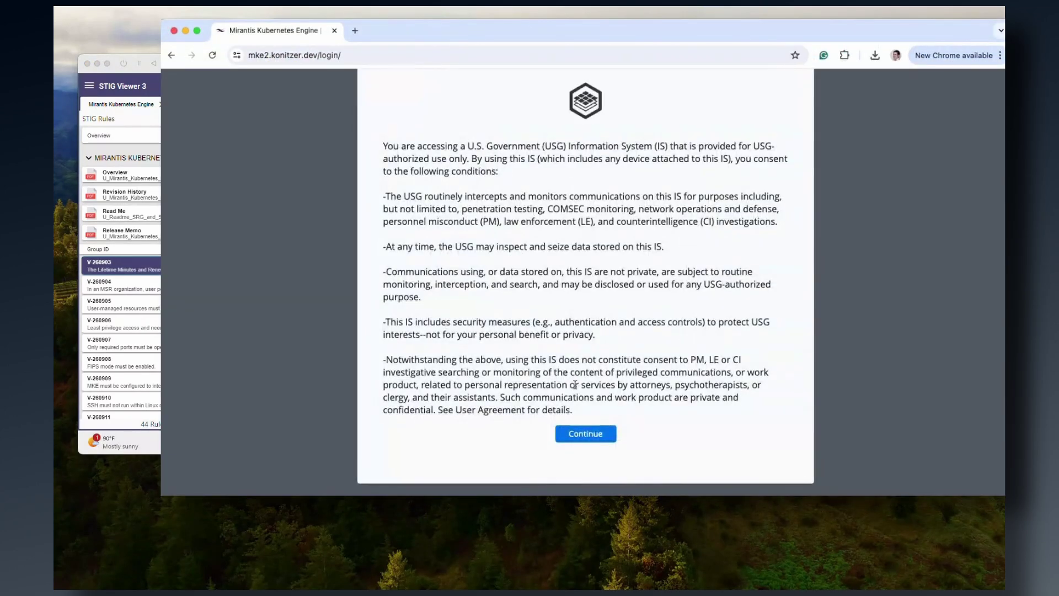
Accept the government consent notice and sign in as admin with the account password
left_click(586, 434)
type("************")
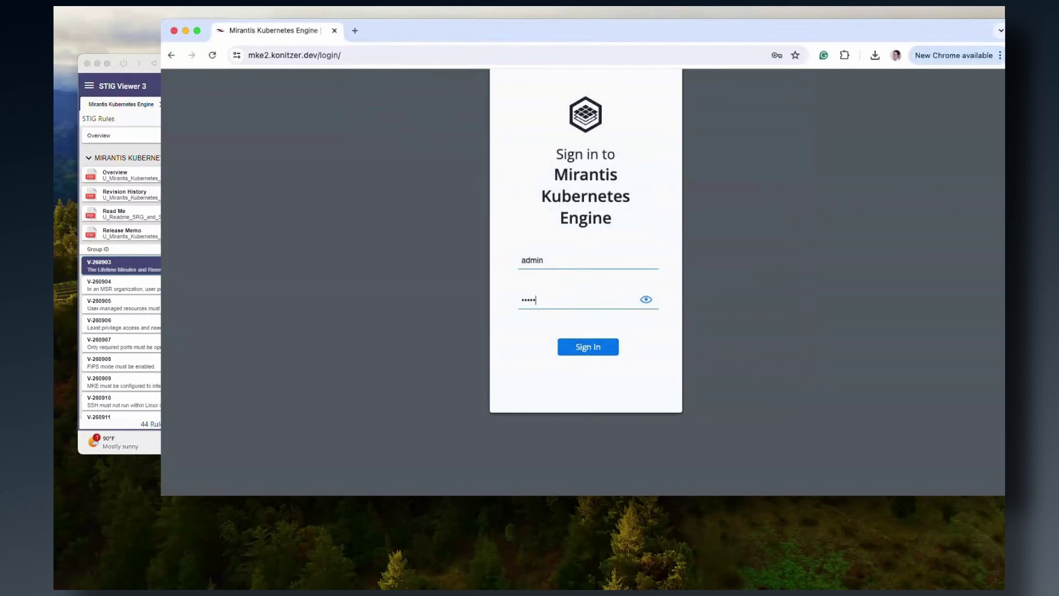
left_click(596, 353)
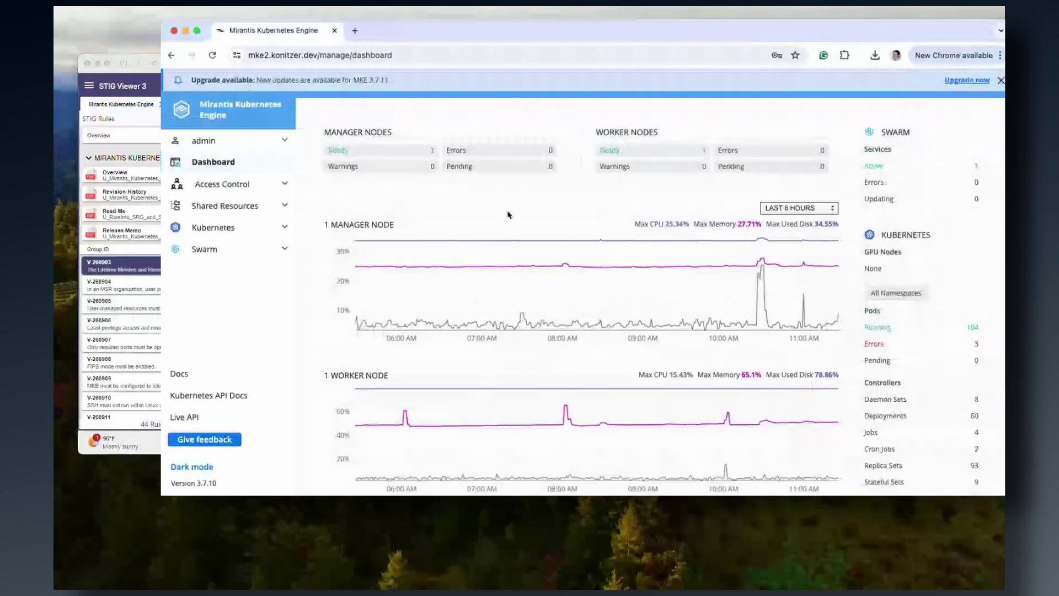
Recheck the path given in rule V-260903 and open the Authentication & Authorization page of the MKE admin settings
left_click(241, 64)
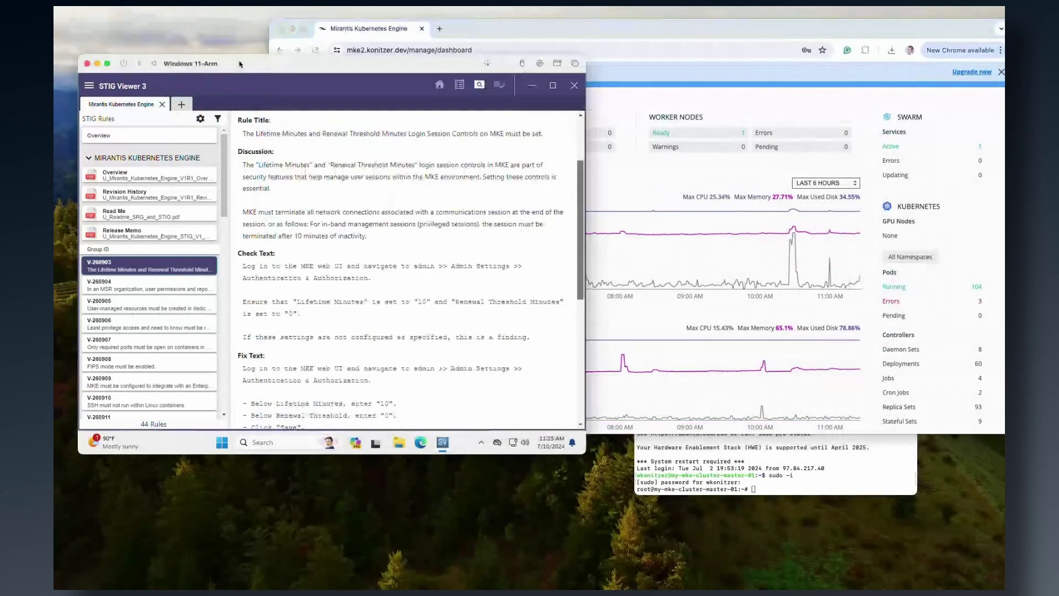
double_click(543, 33)
left_click(286, 141)
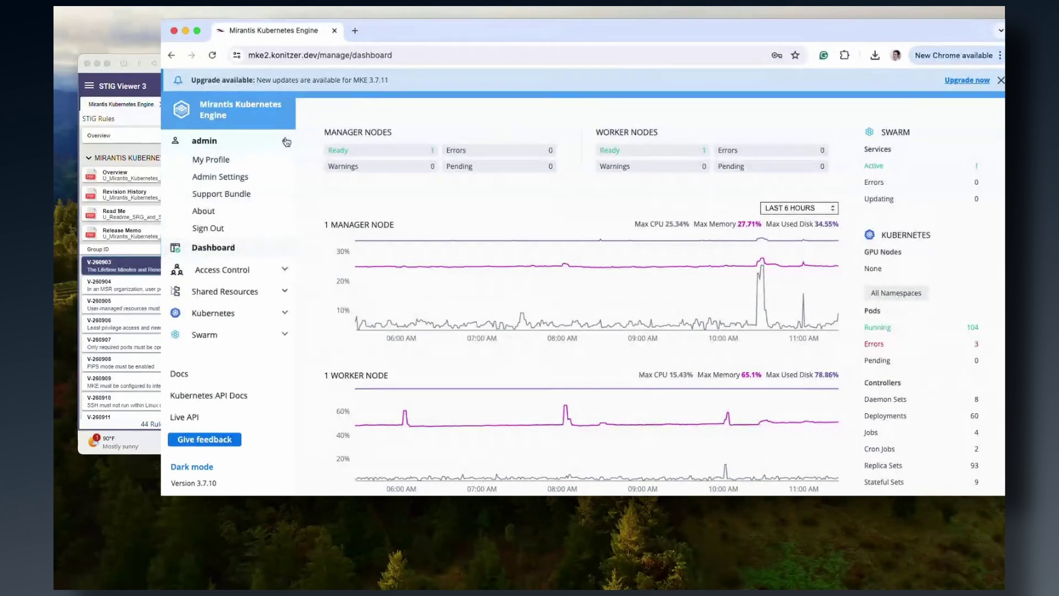
left_click(242, 176)
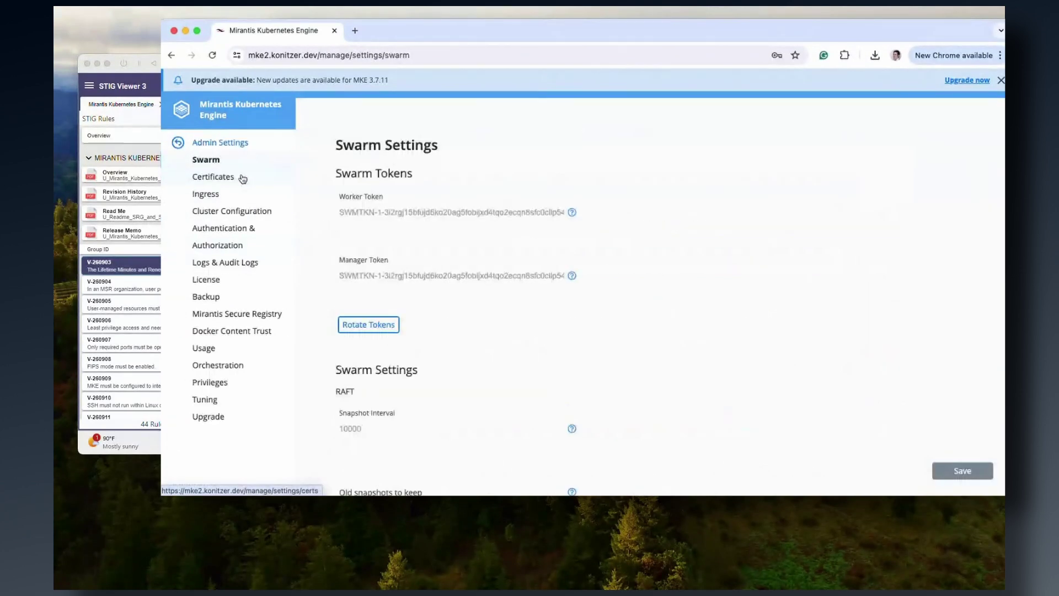
left_click(229, 237)
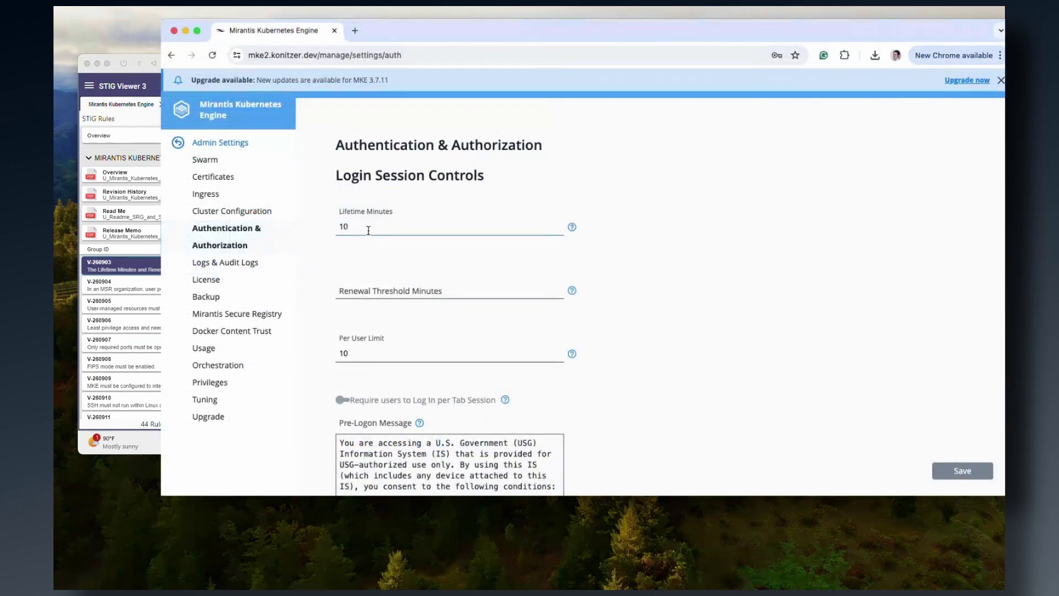
Set Renewal Threshold Minutes to 0 in the login session controls and save the configuration
left_click(381, 293)
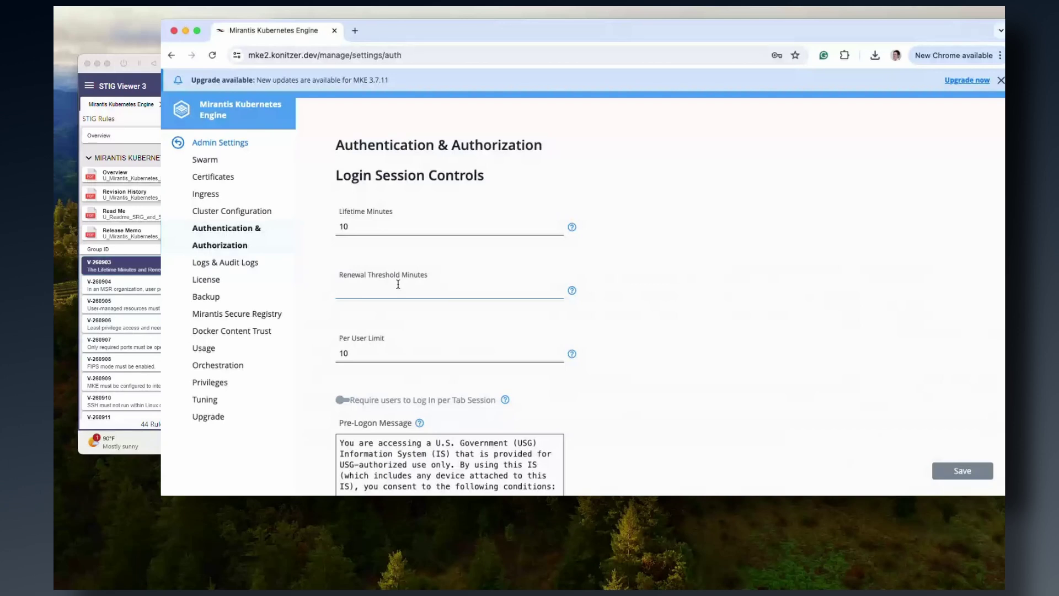
type("5")
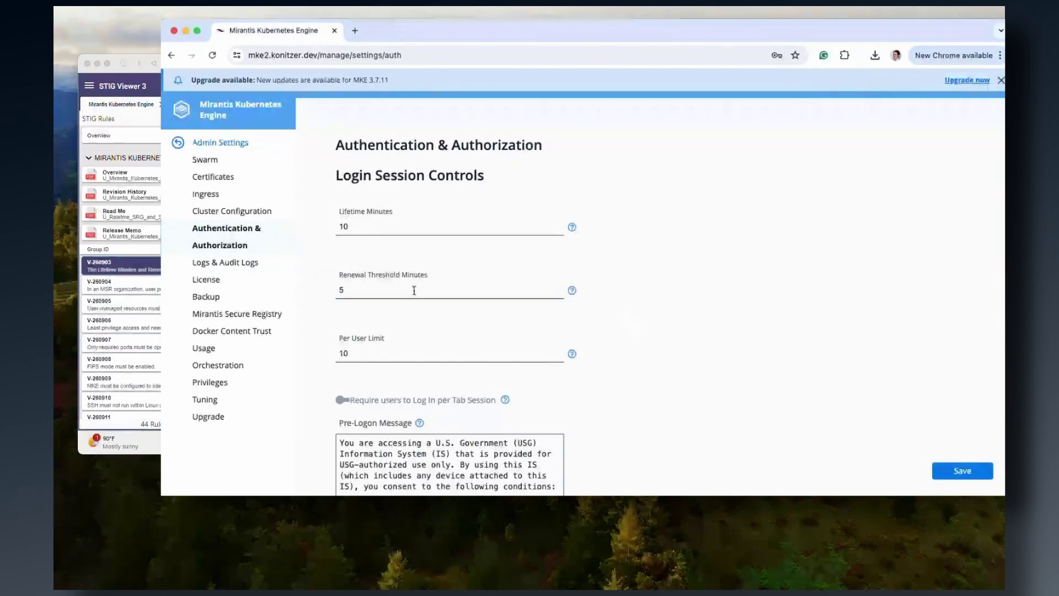
key("BackSpace")
type("0")
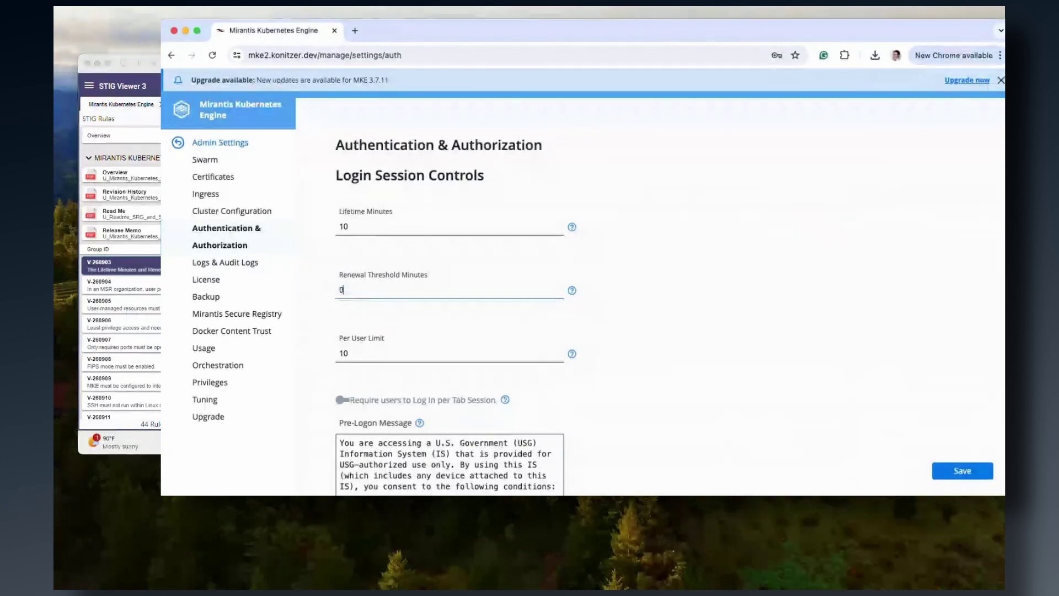
left_click(719, 378)
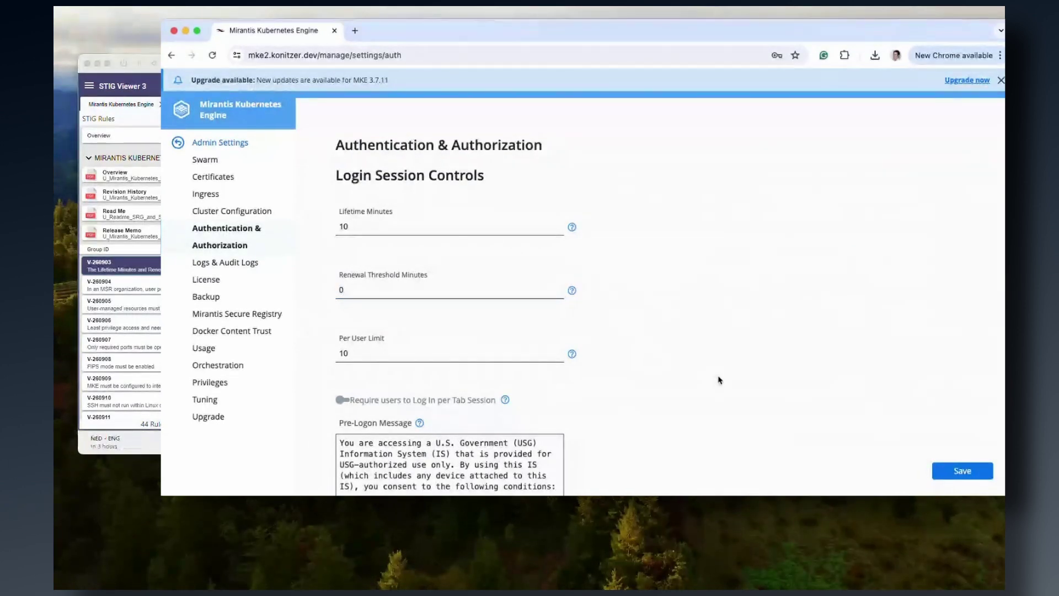
left_click(962, 471)
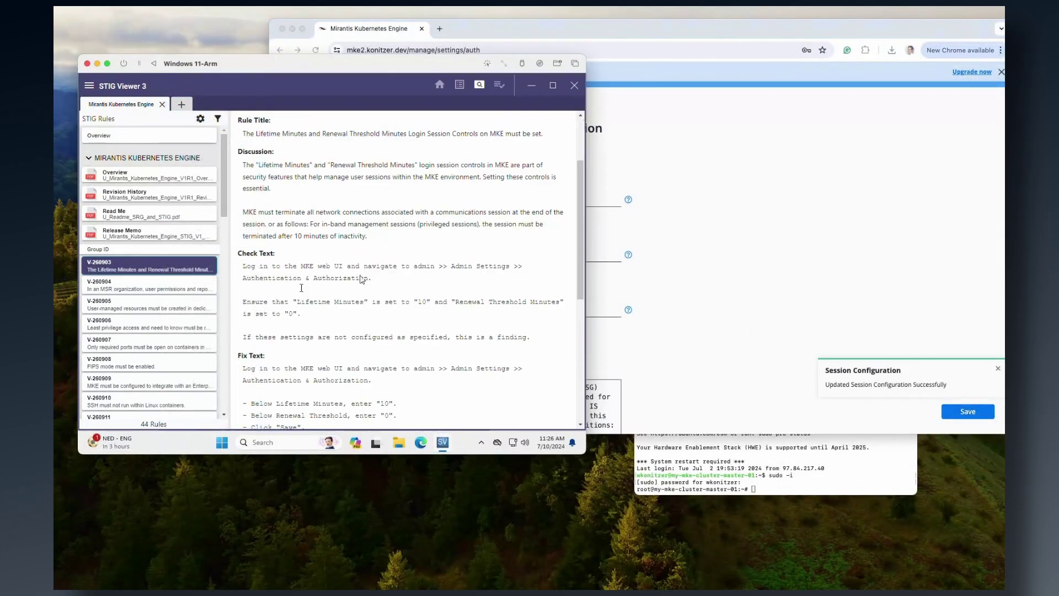
Review rule V-260903 again in STIG Viewer and open rule V-260904 on MSR organization, user permissions and repositories
scroll(423, 268, "up", 2)
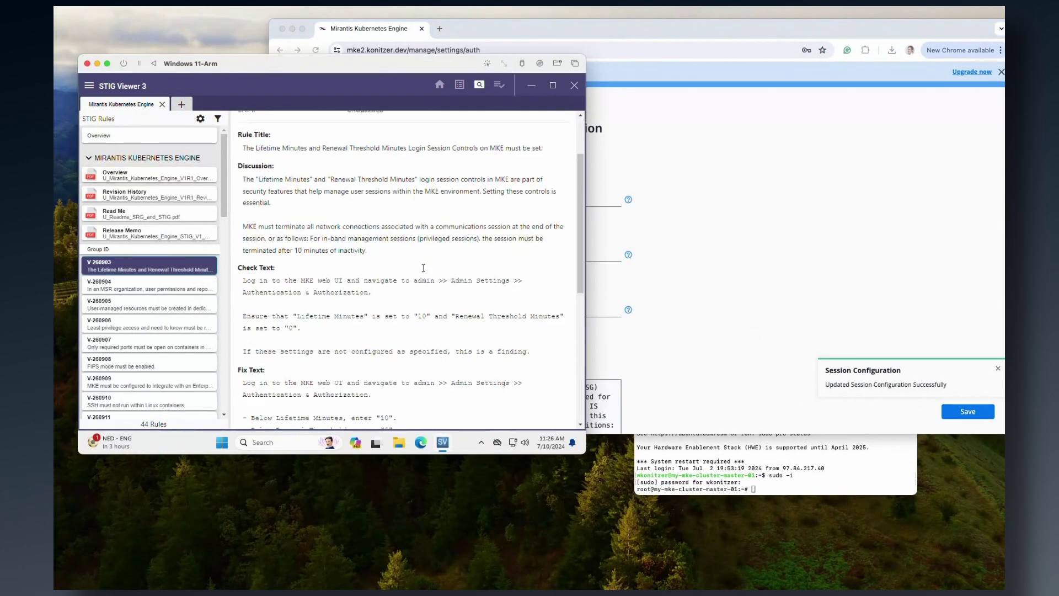
scroll(423, 268, "up", 2)
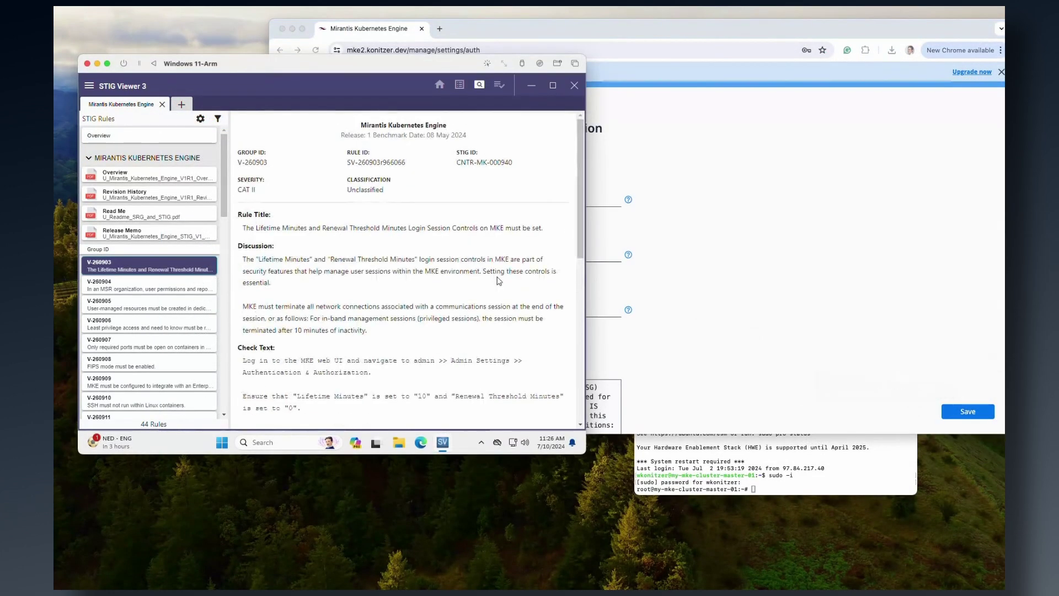
left_click_drag(578, 228, 580, 313)
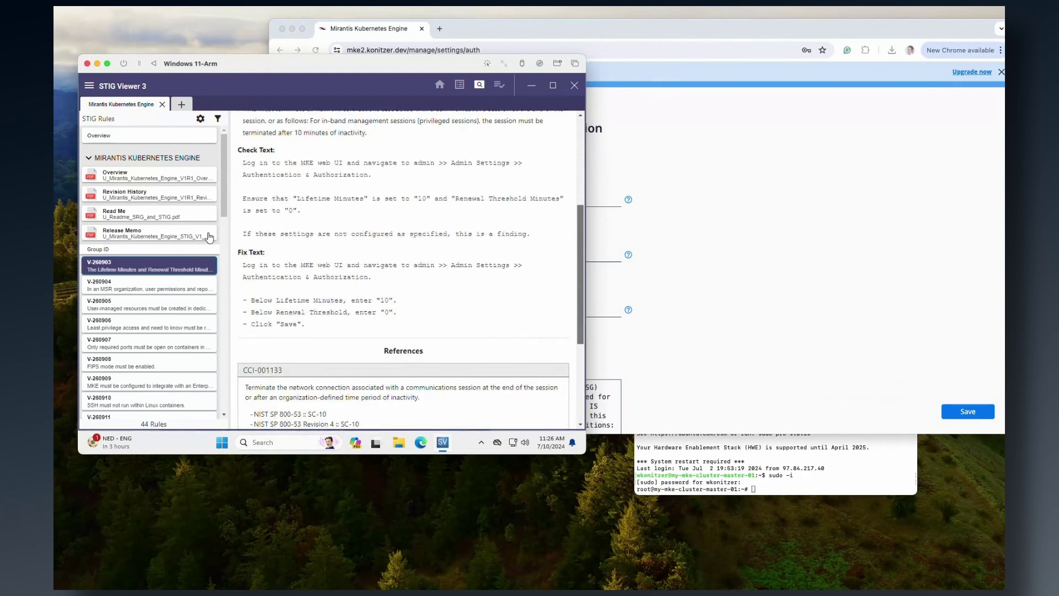
left_click(176, 288)
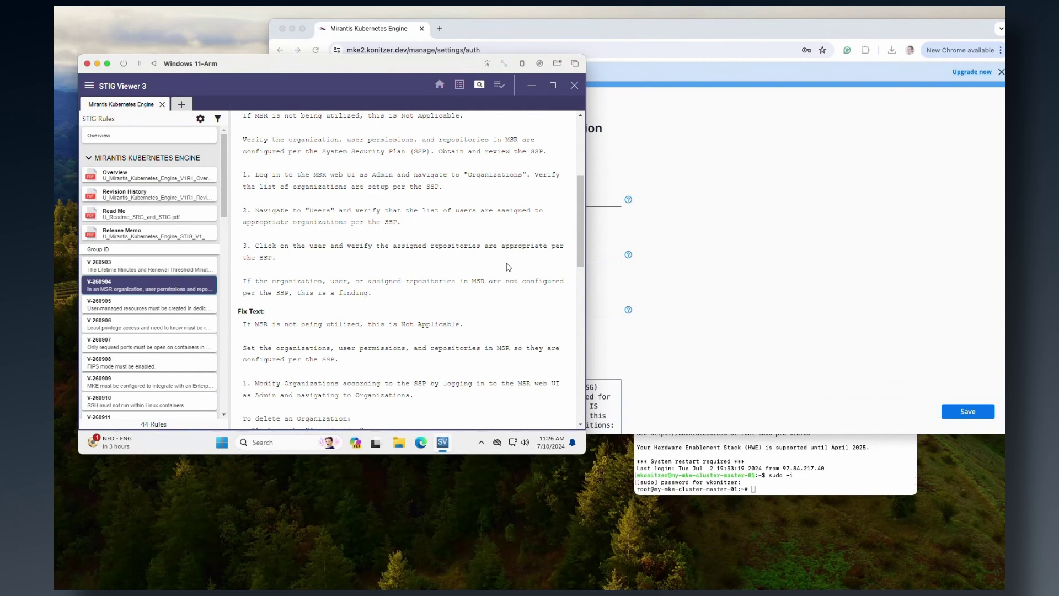
scroll(582, 253, "up", 5)
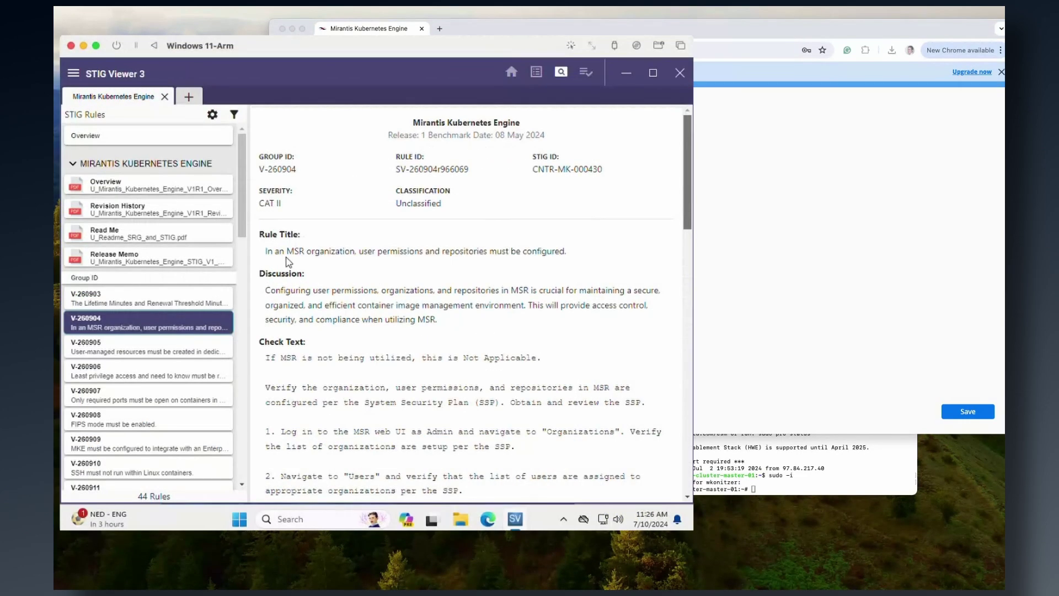
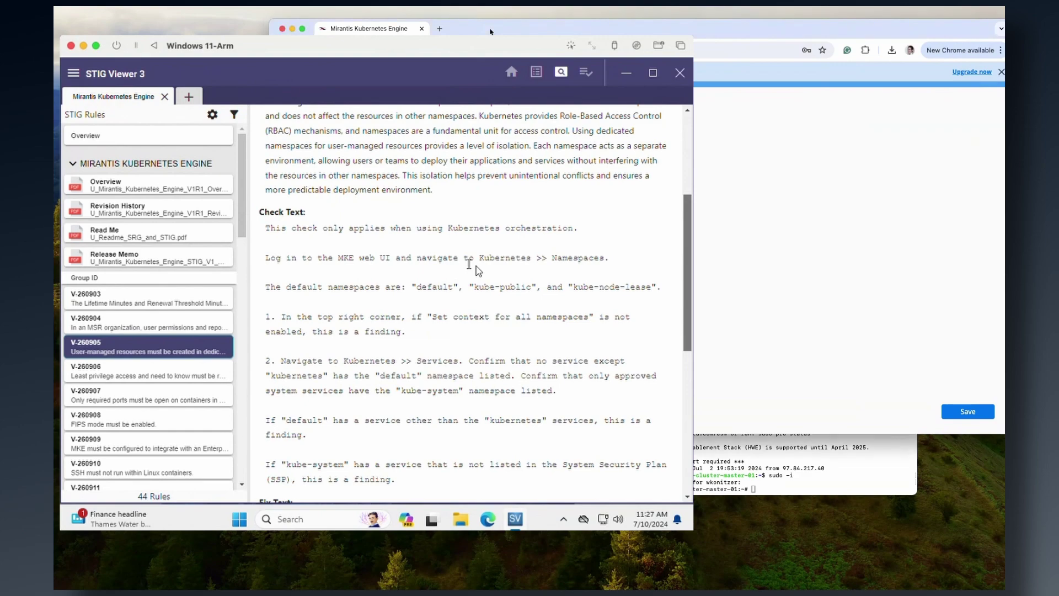
Open the Kubernetes namespaces list in the MKE web UI and check "Set context for all namespaces" against rule V-260905
key("super+Tab")
left_click(282, 314)
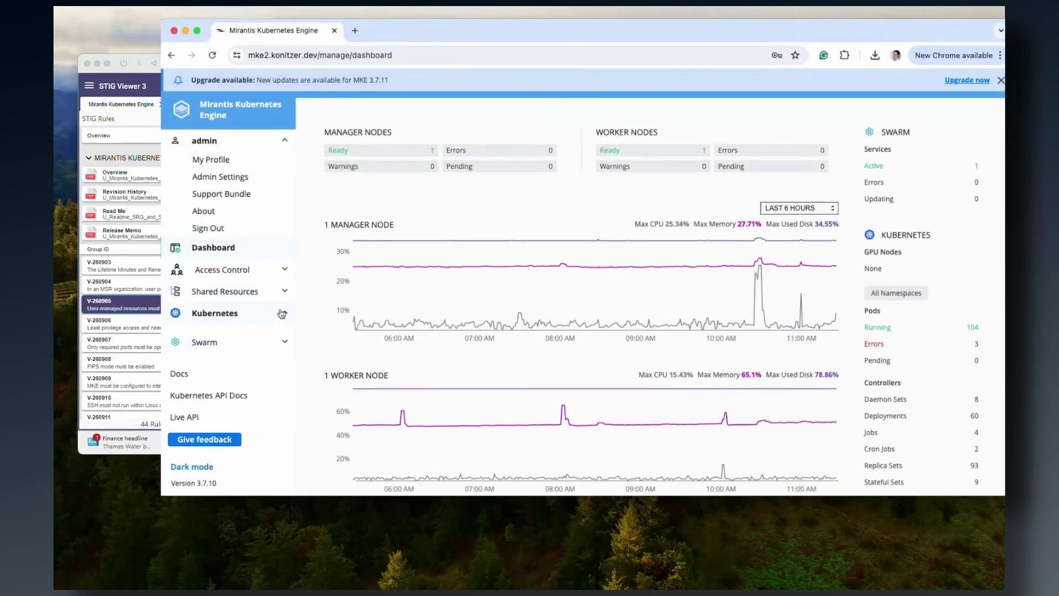
left_click(231, 350)
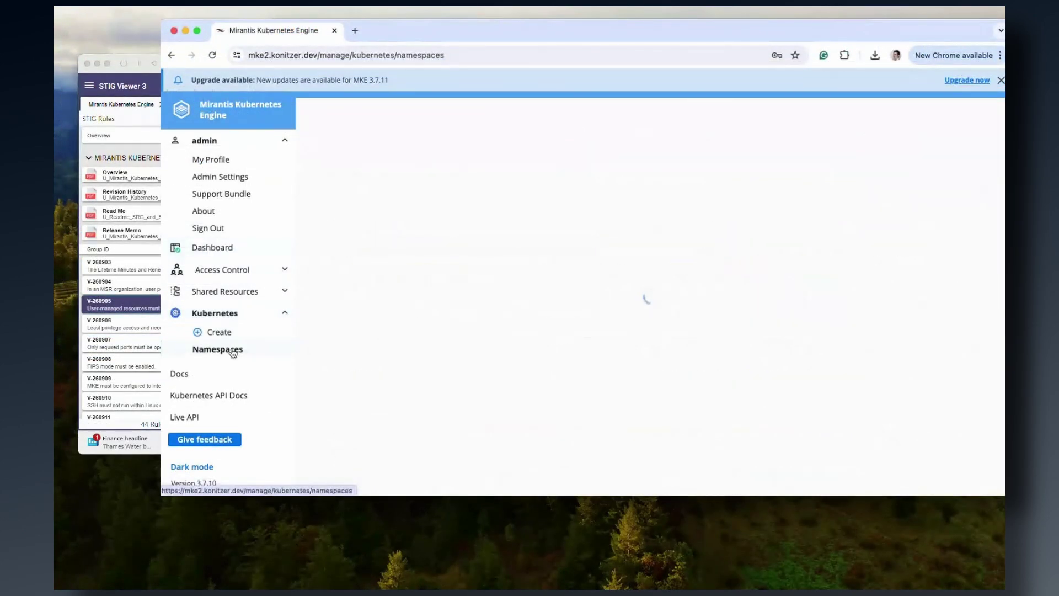
key("super+Tab")
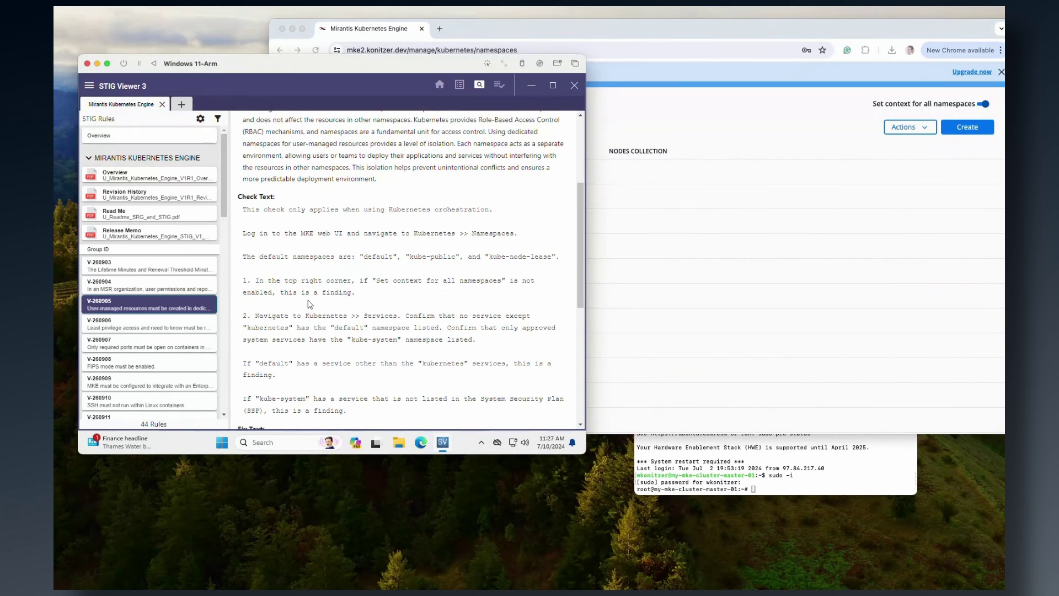
left_click(600, 41)
double_click(601, 41)
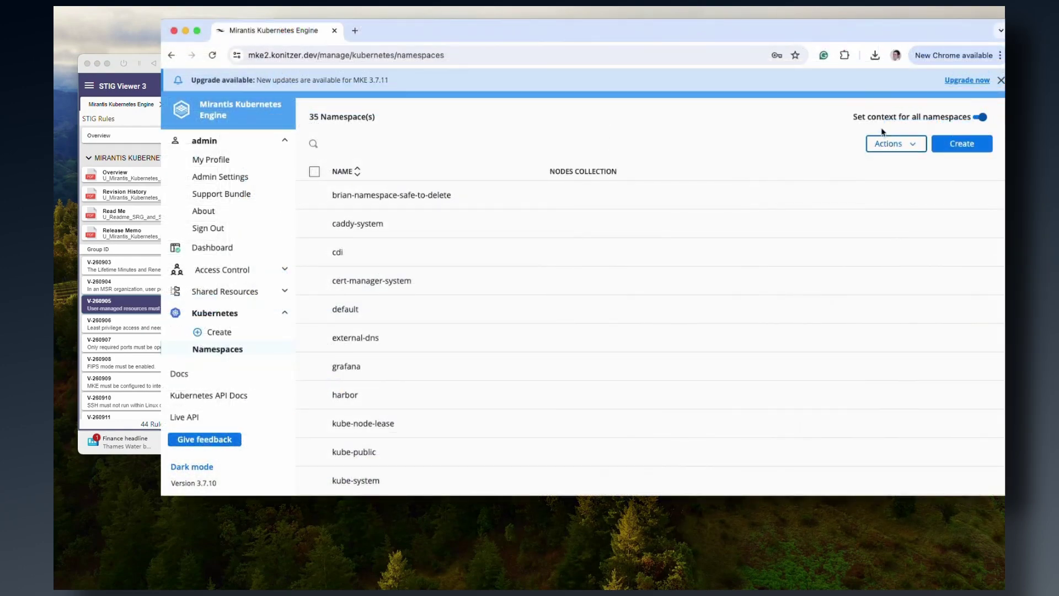
Read the services check of rule V-260905 in STIG Viewer and open the Kubernetes Services list in the MKE web UI
double_click(601, 30)
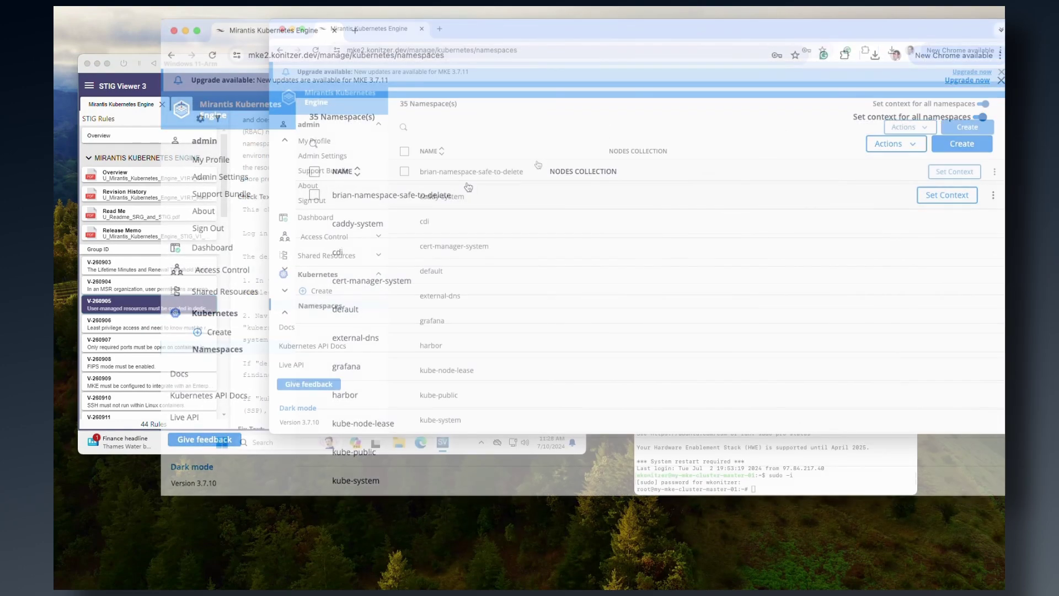
left_click(413, 231)
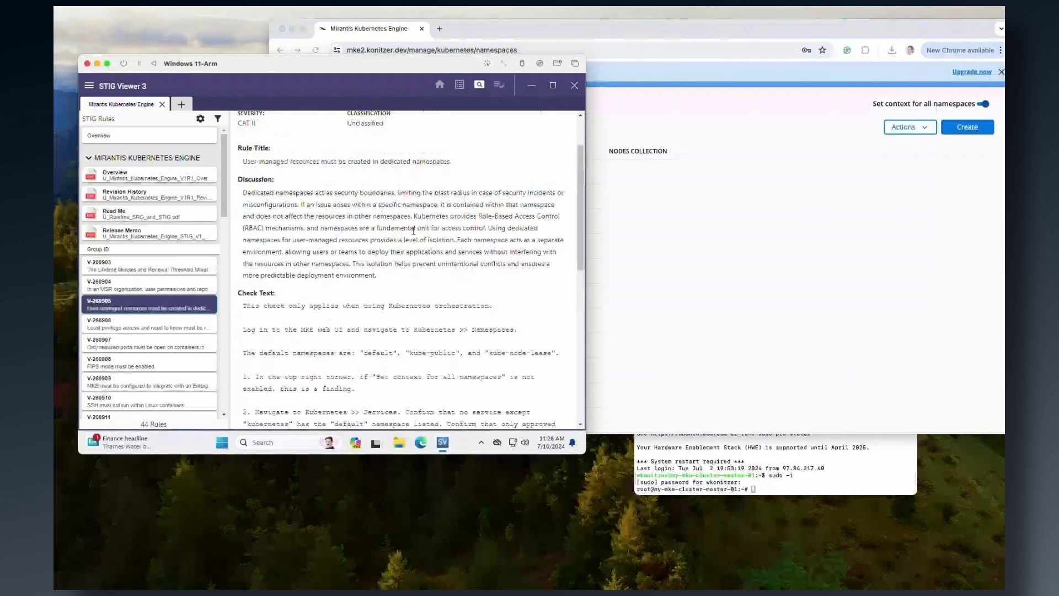
scroll(419, 228, "down", 3)
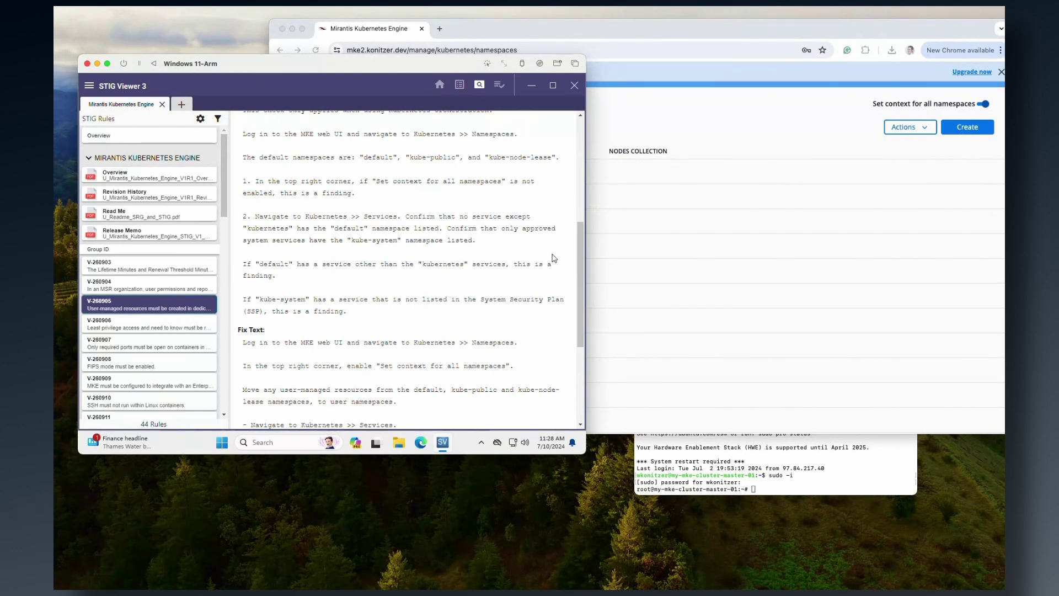
double_click(589, 39)
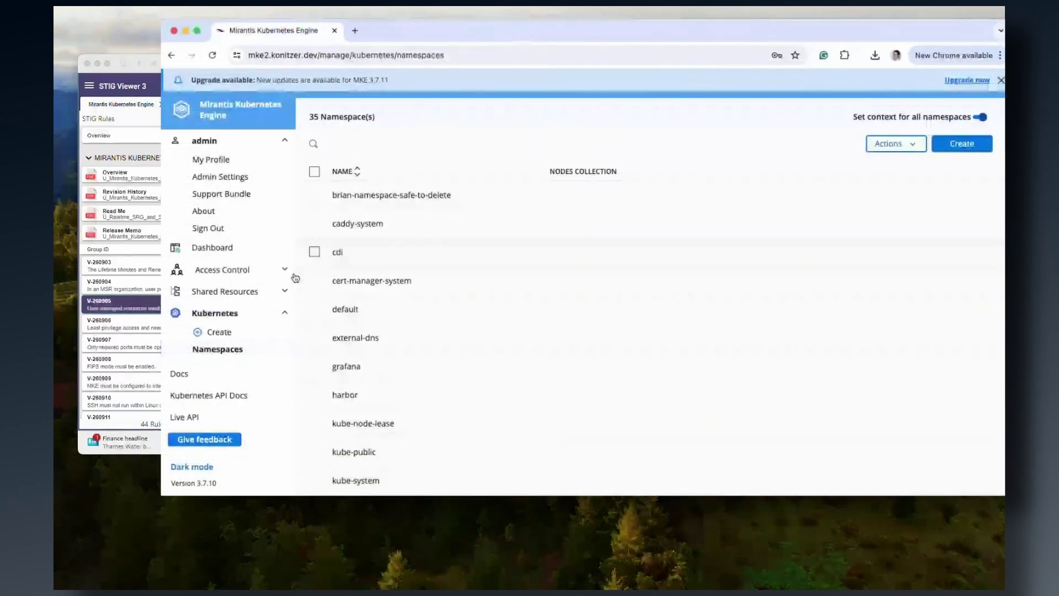
scroll(276, 298, "down", 4)
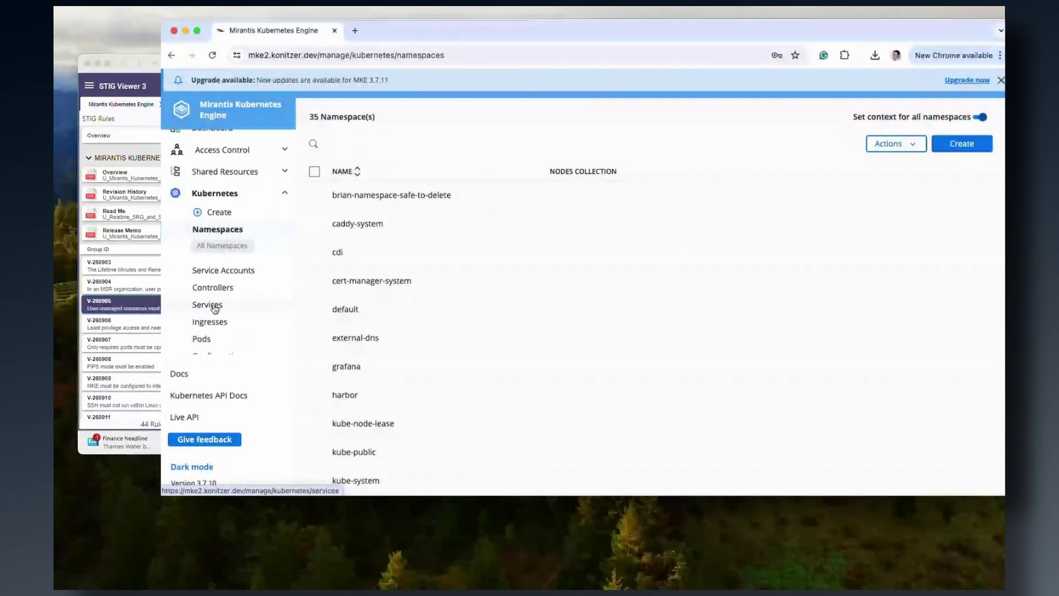
left_click(215, 306)
Examine the Services list for entries in the "default" and "kube-system" namespaces, comparing them with the check text of rule V-260905
double_click(679, 30)
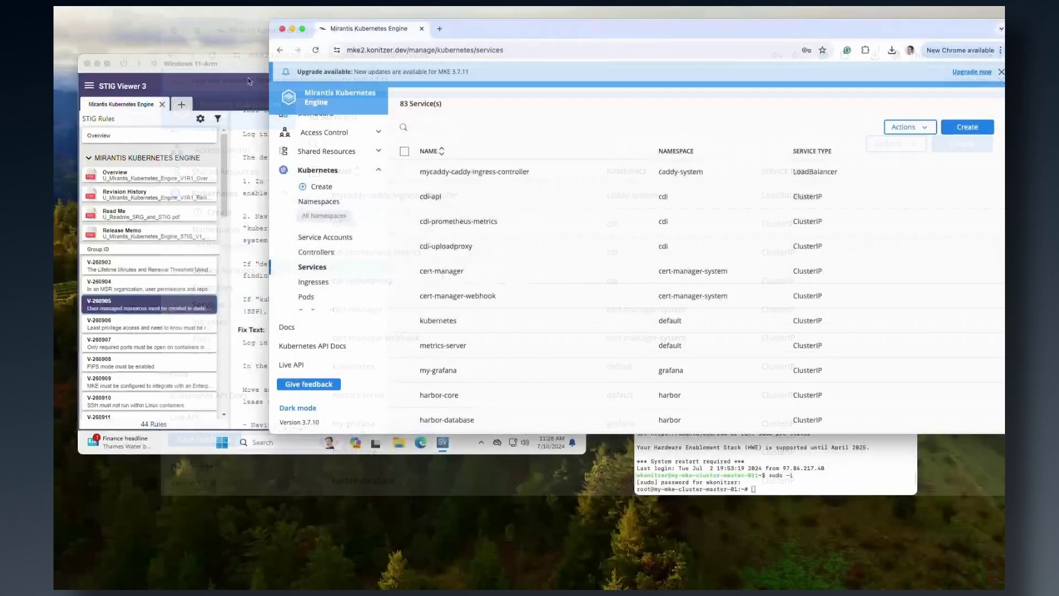
left_click(122, 86)
left_click(674, 39)
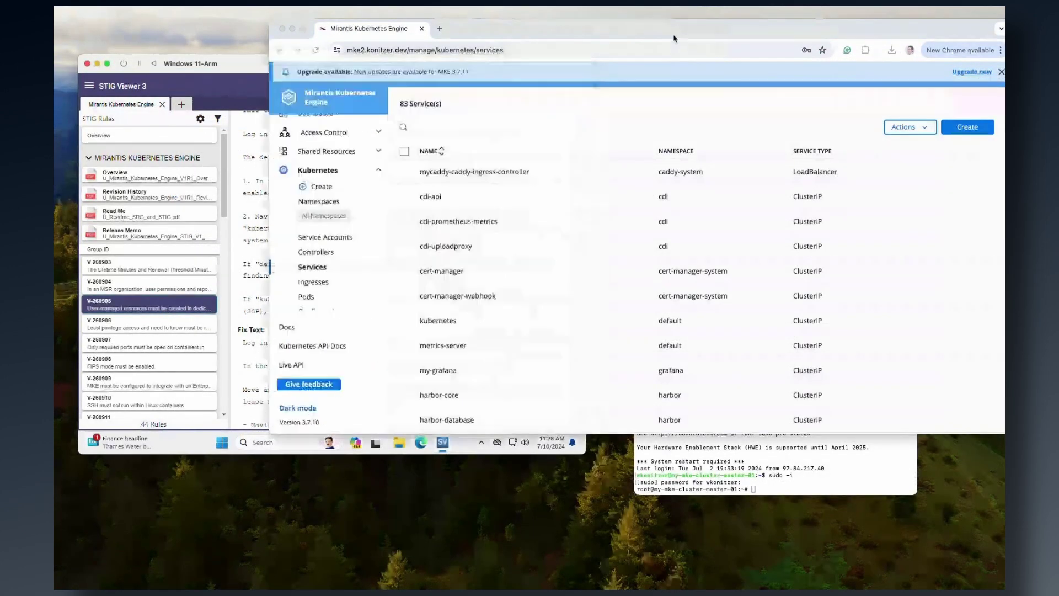
double_click(674, 39)
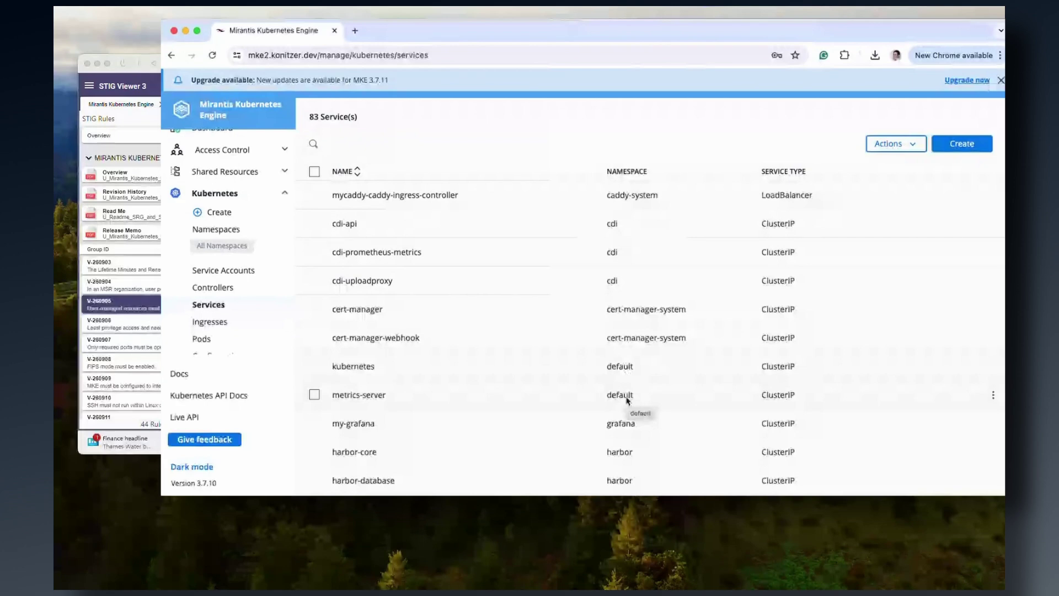
scroll(623, 274, "down", 10)
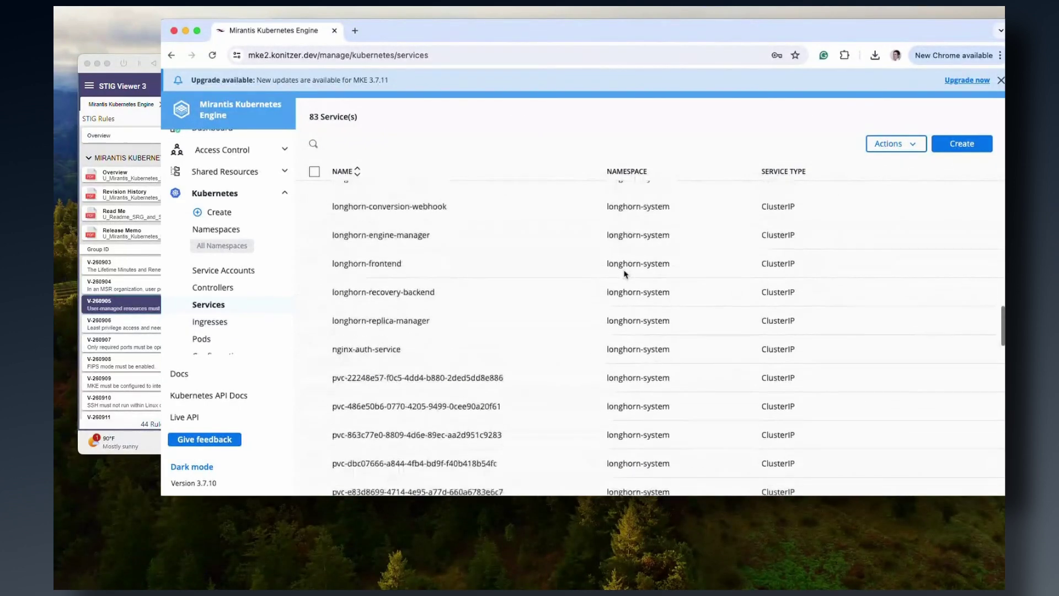
scroll(624, 274, "down", 5)
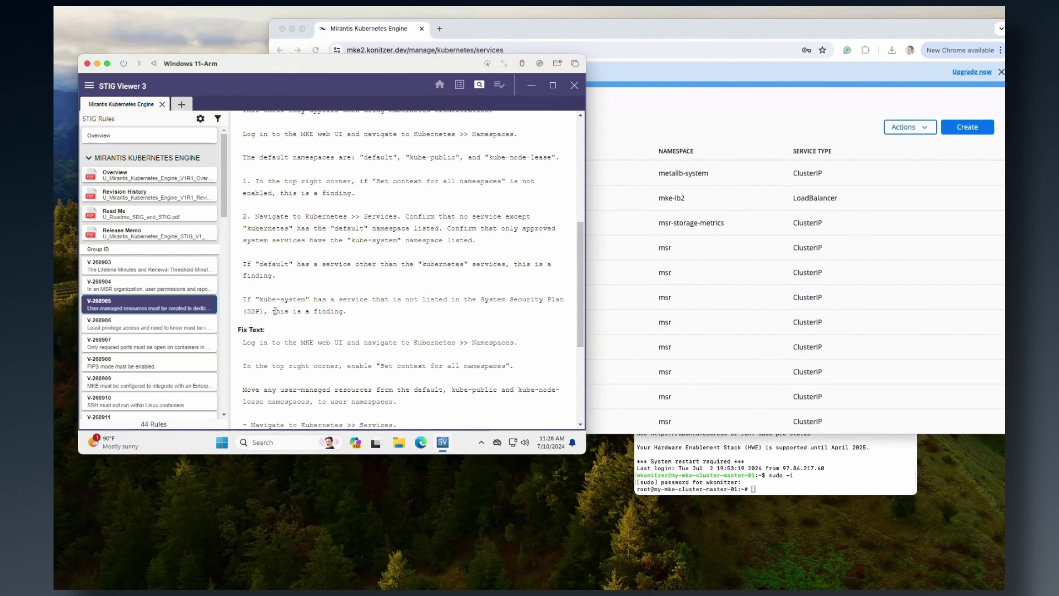
double_click(635, 37)
scroll(611, 277, "up", 5)
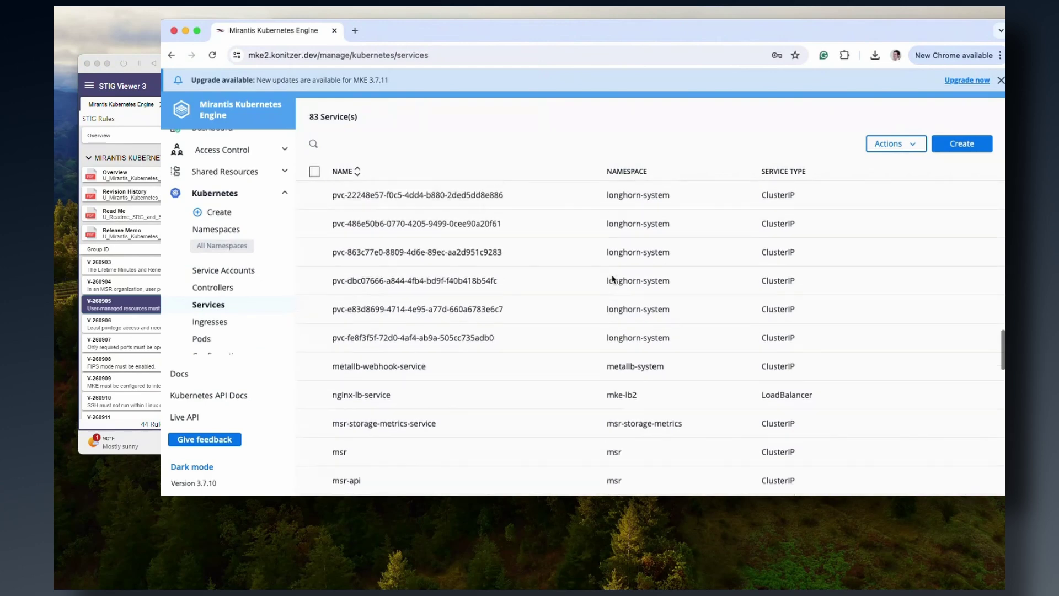
scroll(611, 277, "up", 2)
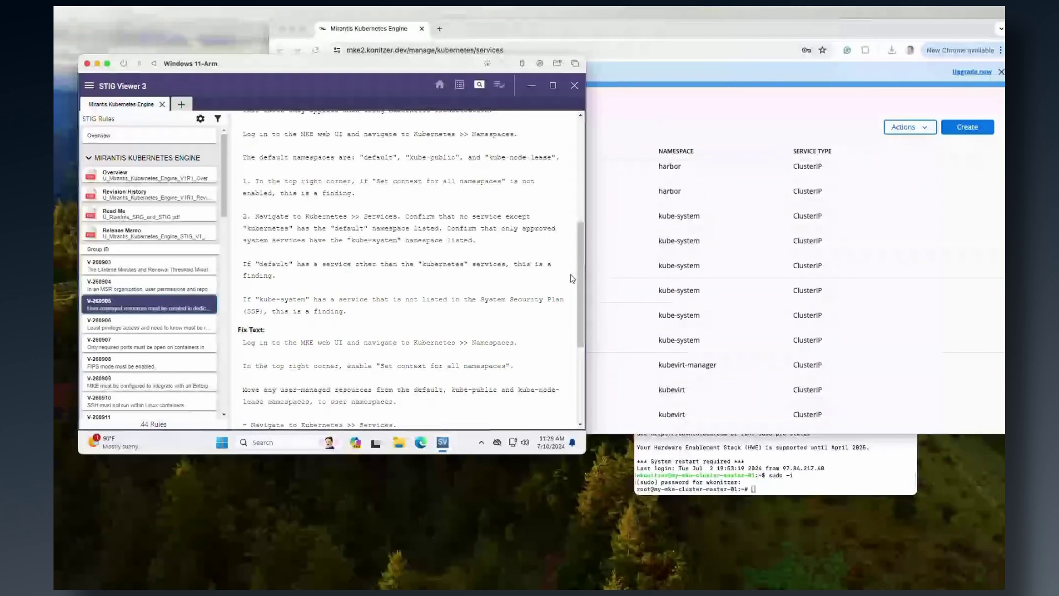
Read the fix text of rule V-260905 and review the overview of the metrics-server service in MKE
scroll(579, 284, "down", 5)
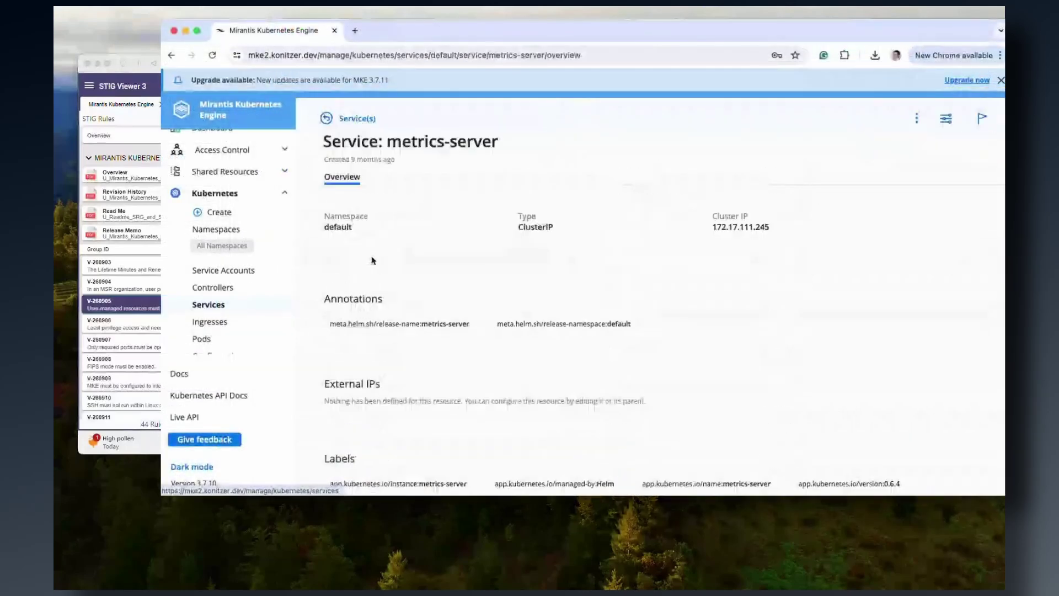
scroll(681, 246, "down", 6)
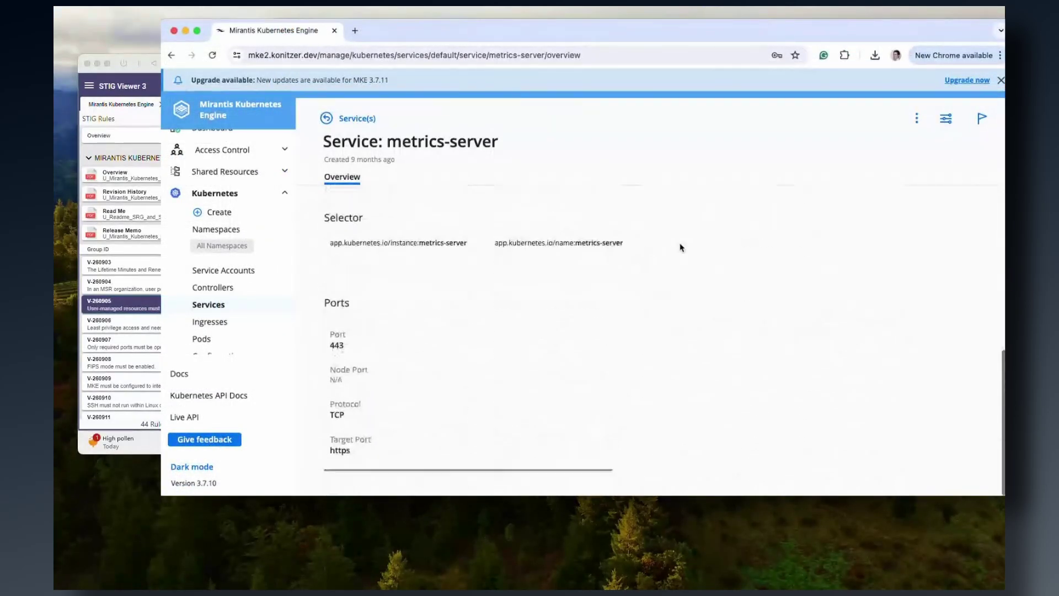
scroll(681, 246, "up", 5)
scroll(680, 247, "up", 1)
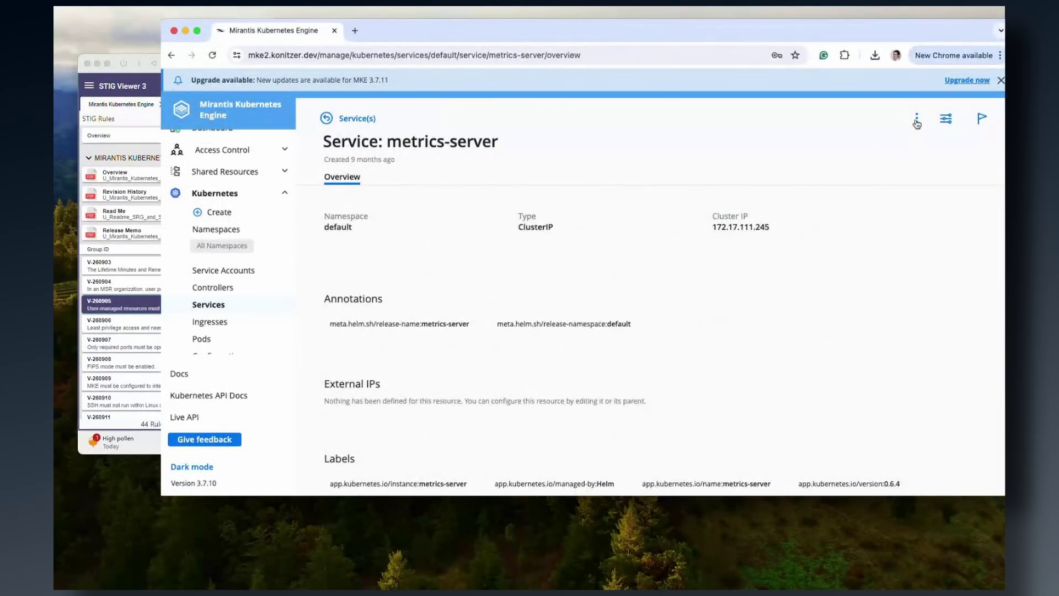
Open the metrics-server service's YAML, inspect its namespace entry, and close the editor without saving
left_click(946, 120)
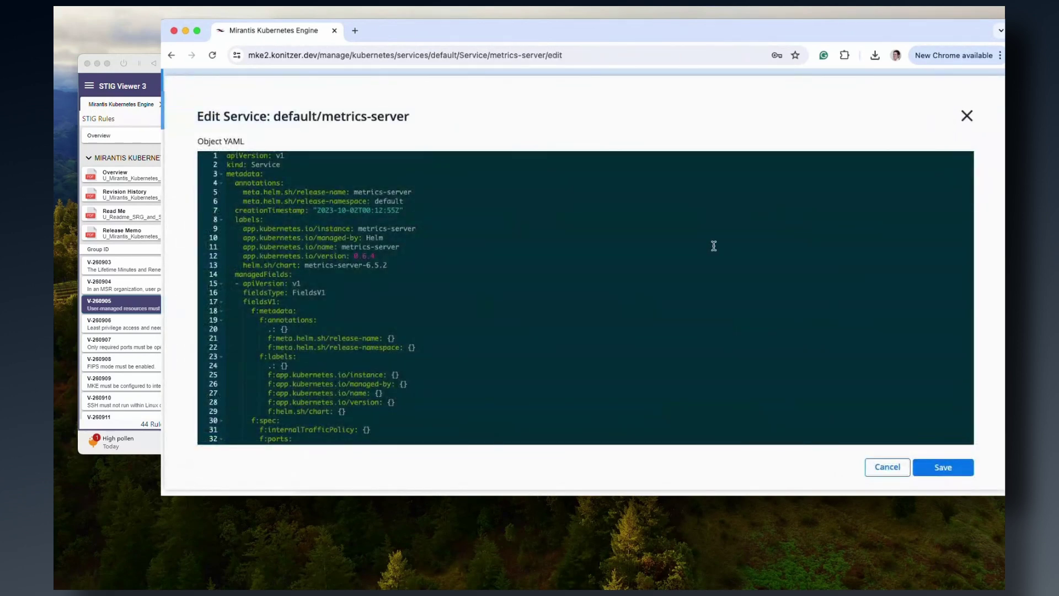
scroll(583, 286, "down", 5)
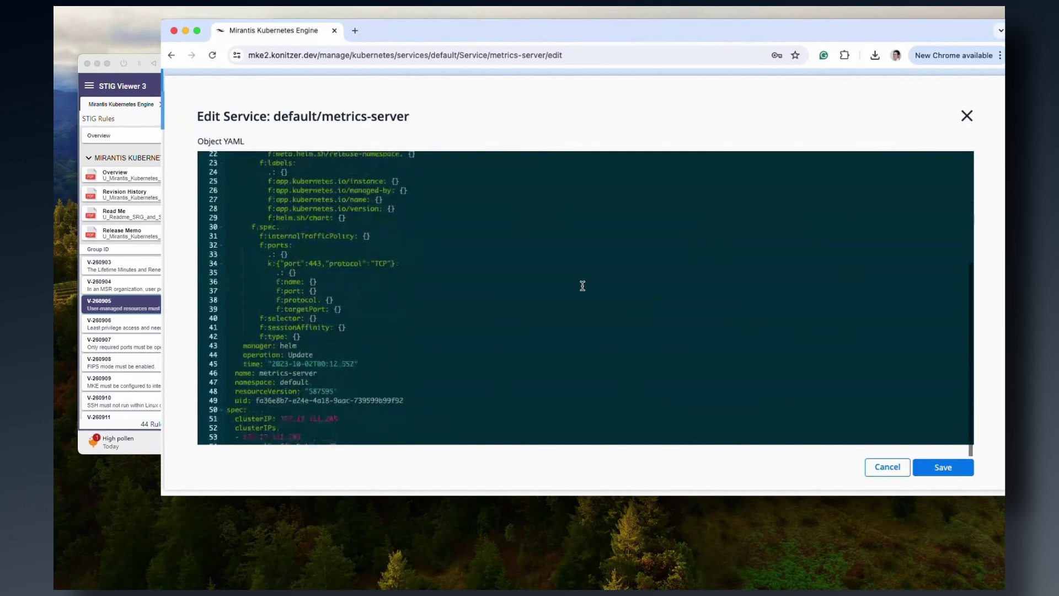
scroll(582, 286, "down", 1)
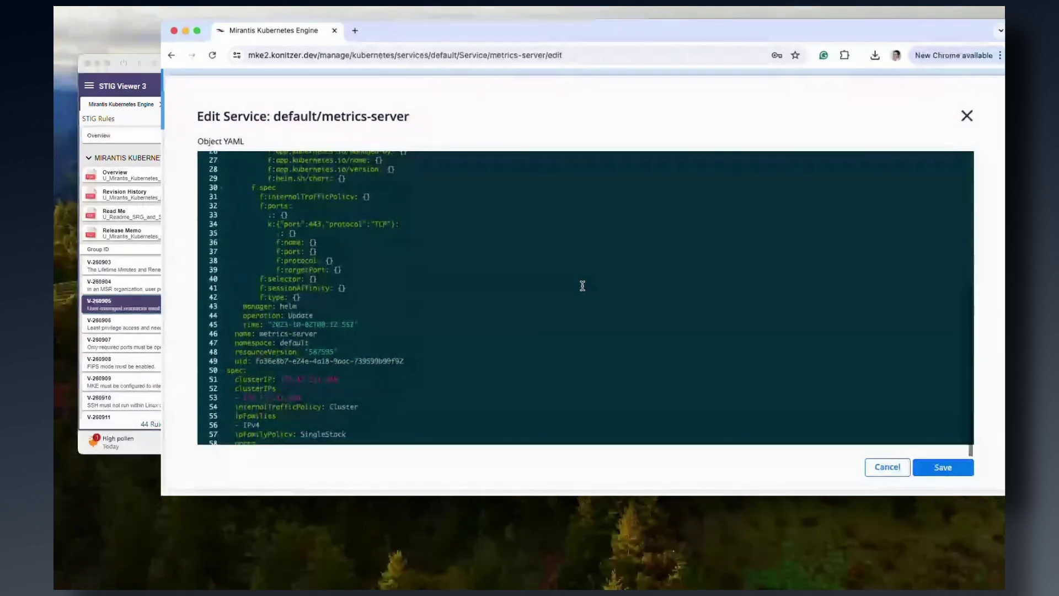
scroll(583, 286, "up", 1)
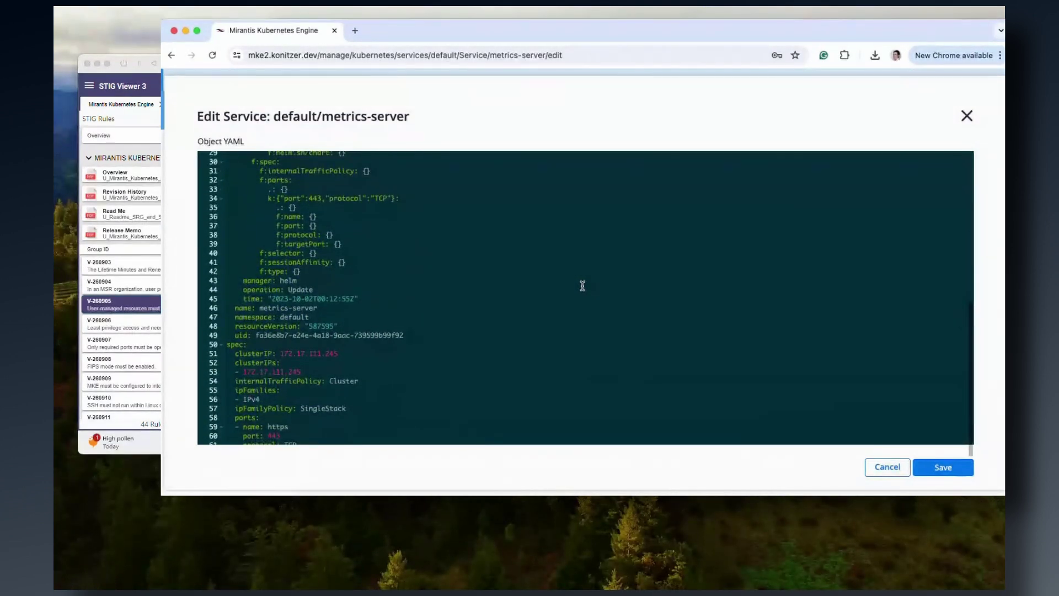
scroll(582, 285, "up", 5)
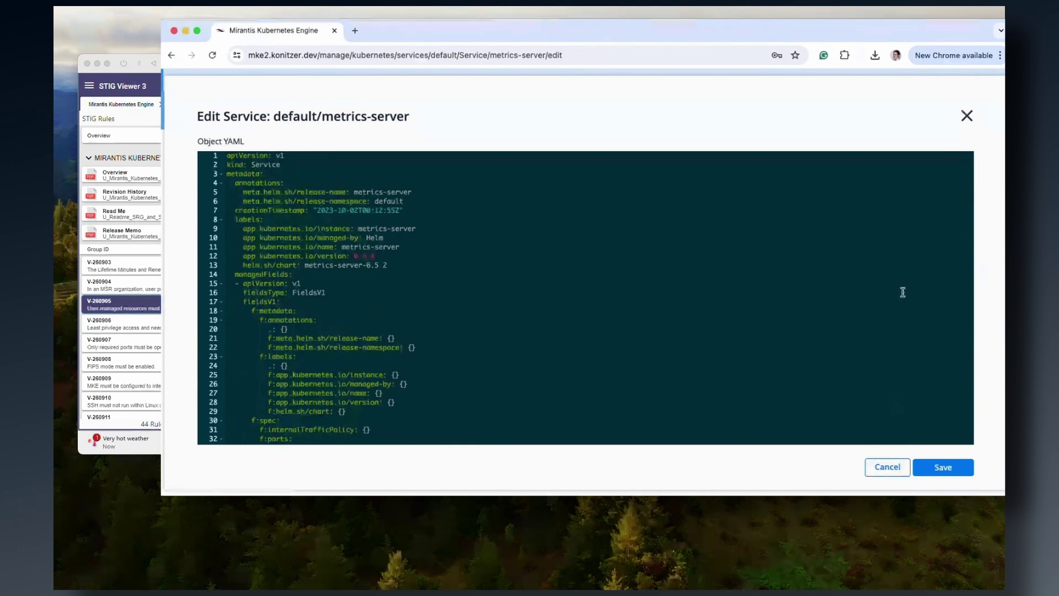
left_click(966, 116)
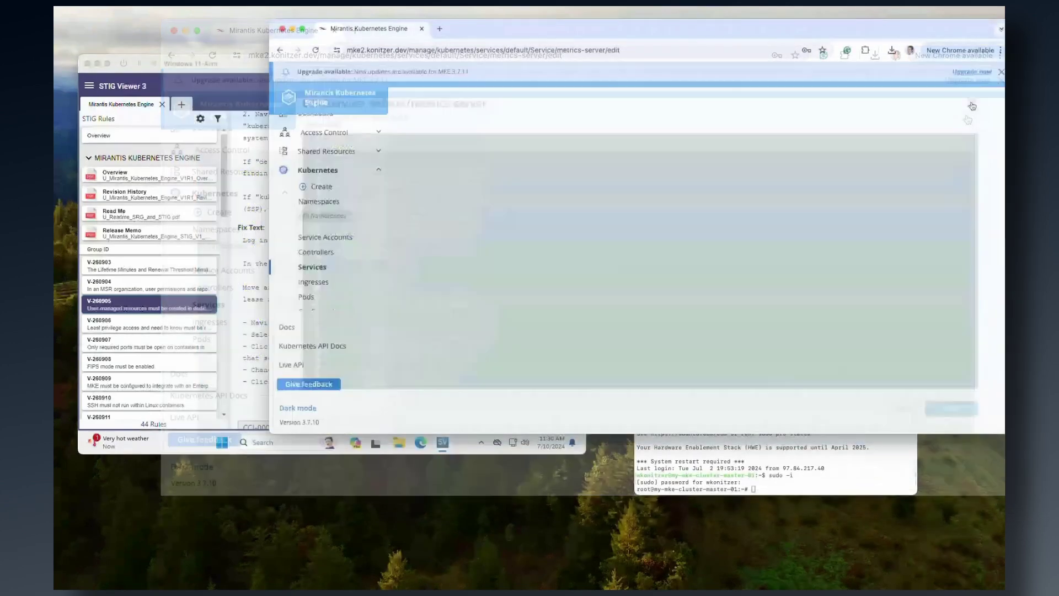
Open rule V-260906 on least privilege access to the MKE runtime in STIG Viewer and read its check and fix text
key("super+Tab")
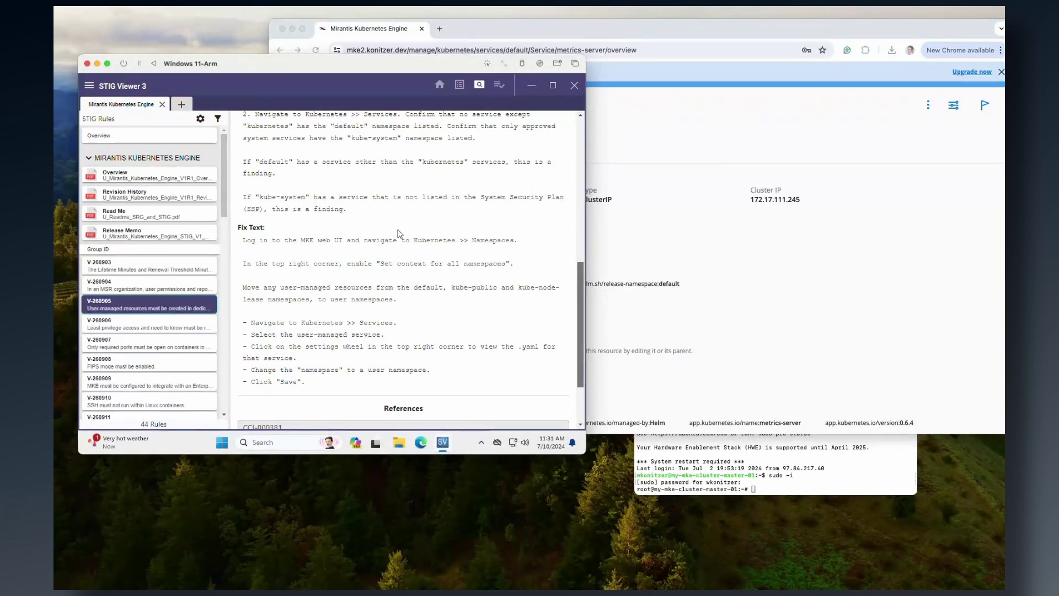
left_click(107, 64)
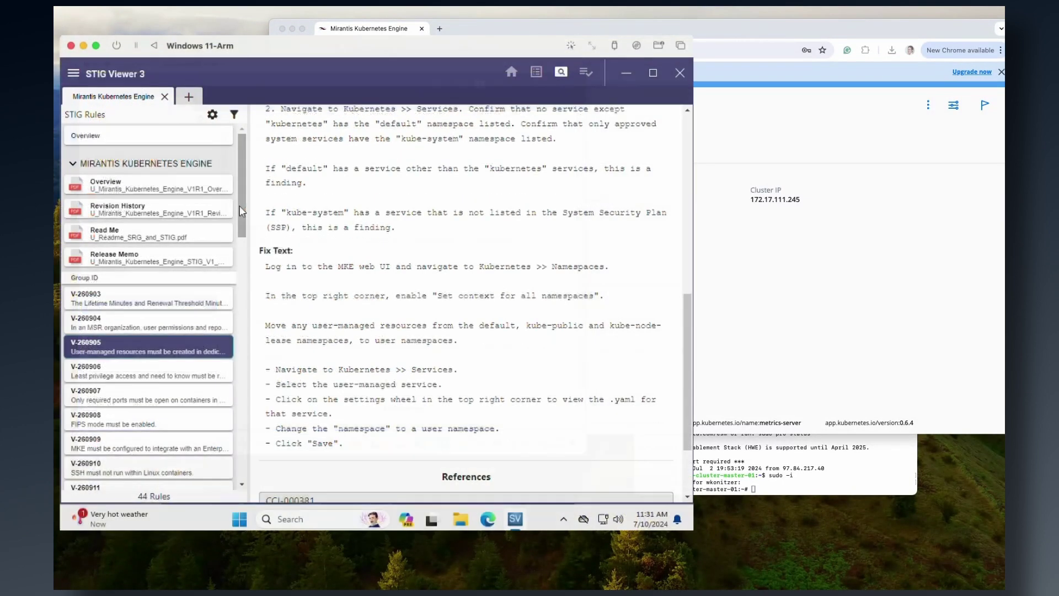
left_click(181, 381)
scroll(353, 298, "down", 5)
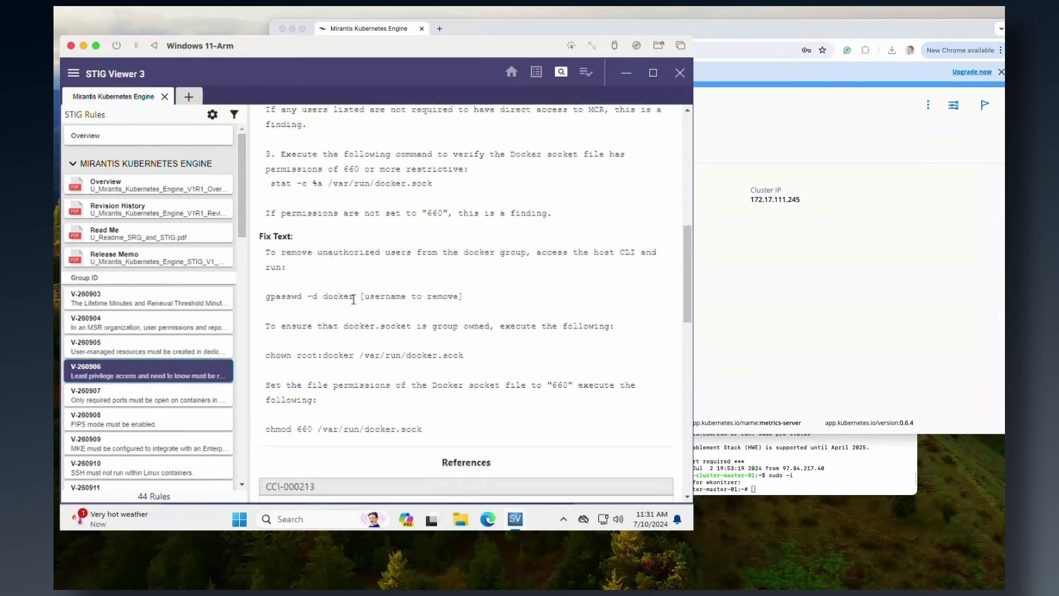
scroll(353, 298, "up", 15)
scroll(353, 299, "down", 1)
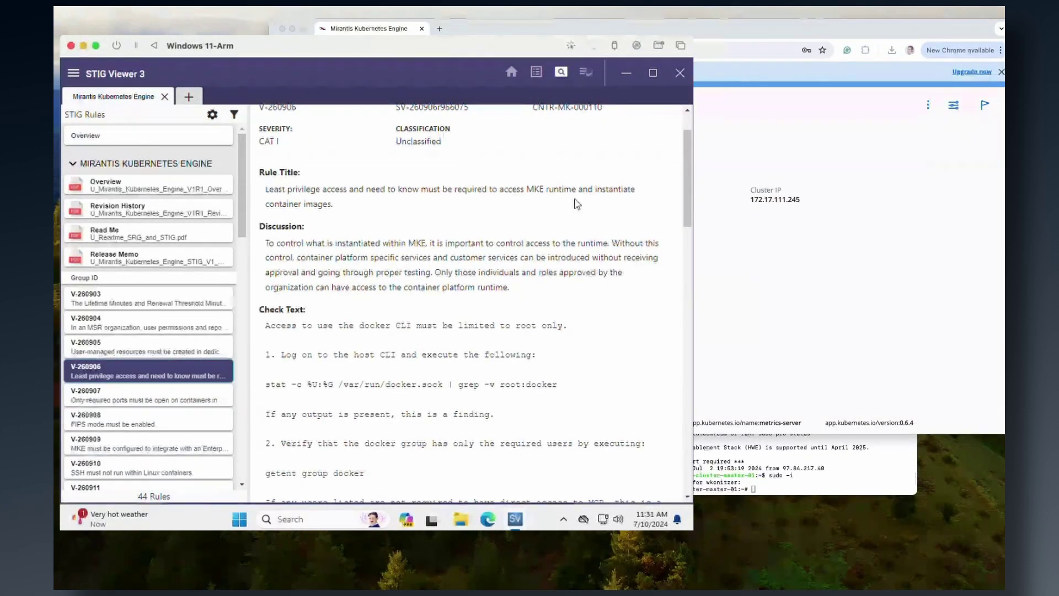
scroll(533, 255, "up", 1)
scroll(534, 255, "up", 1)
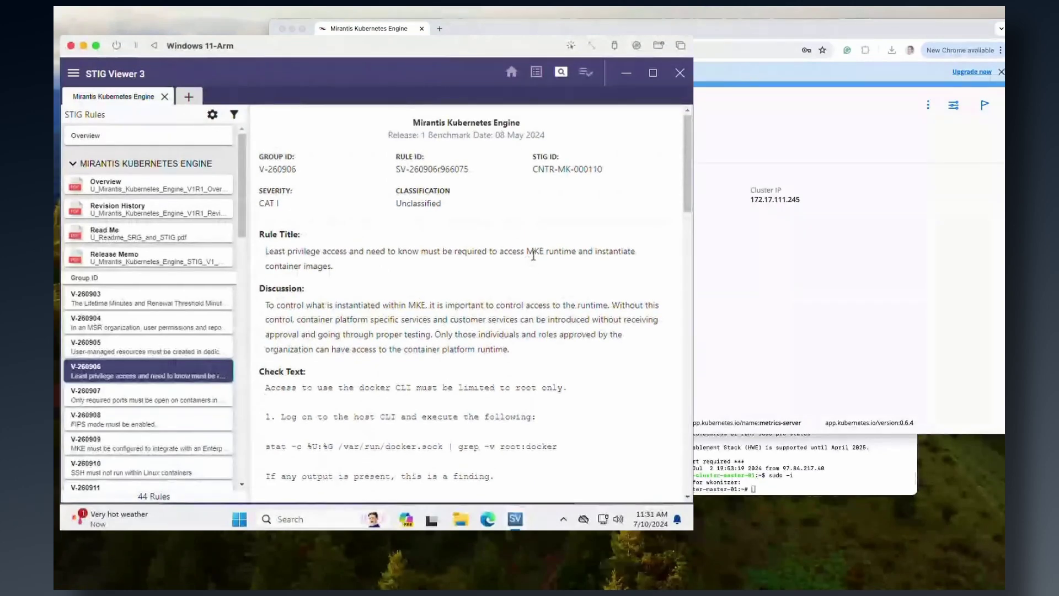
scroll(533, 257, "down", 4)
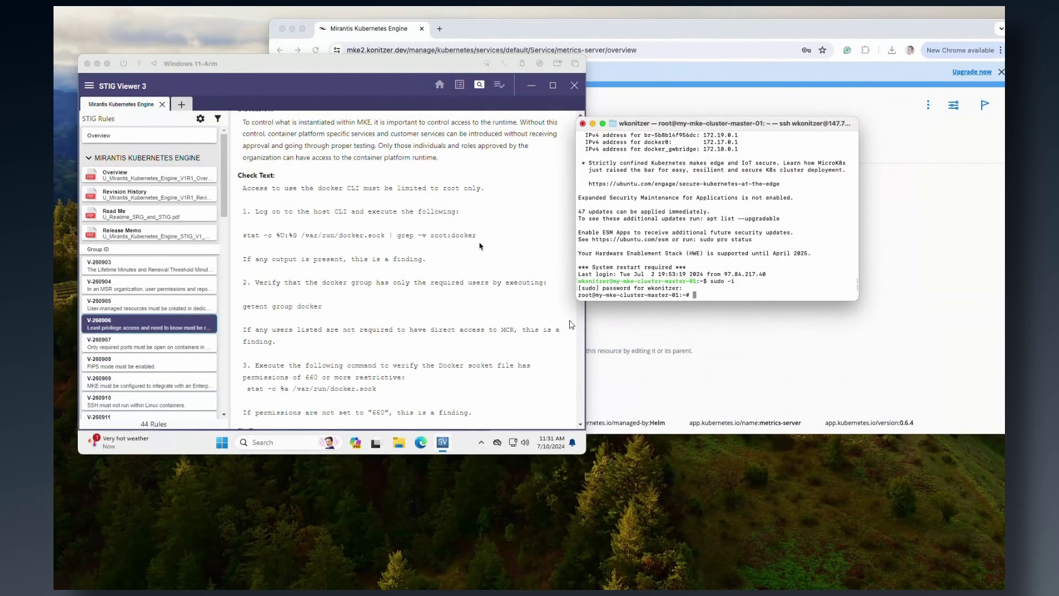
Run the rule's socket ownership check in the master node's terminal: stat -c %U:%G /var/run/docker.sock | grep -v root:docker
left_click(571, 324)
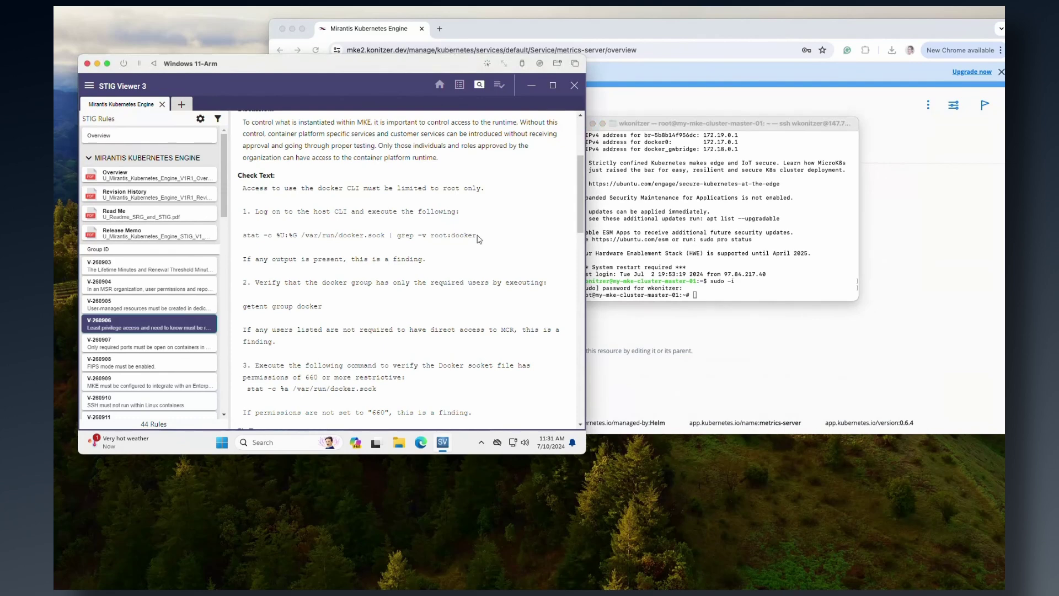
left_click_drag(476, 235, 241, 238)
key("super+Tab")
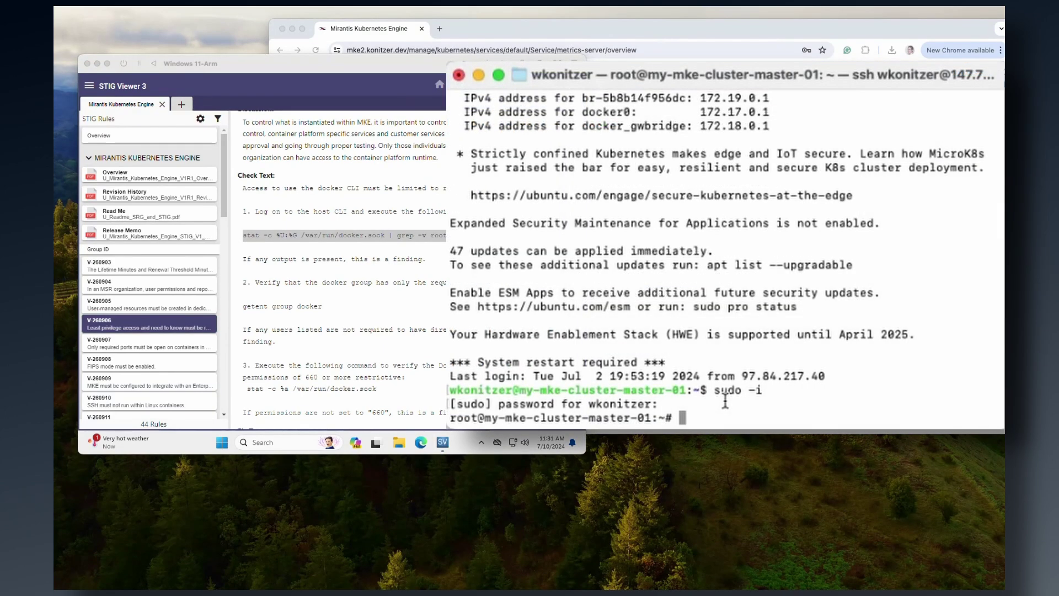
type("stat -c %U:%G")
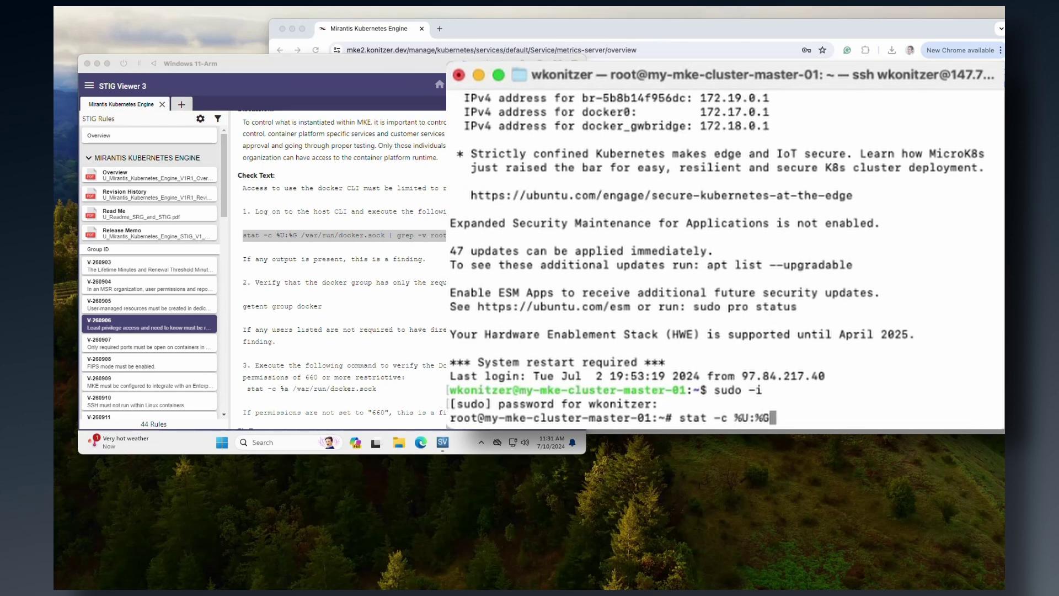
type(" /var/run/docker.sock | grep -v root:docker")
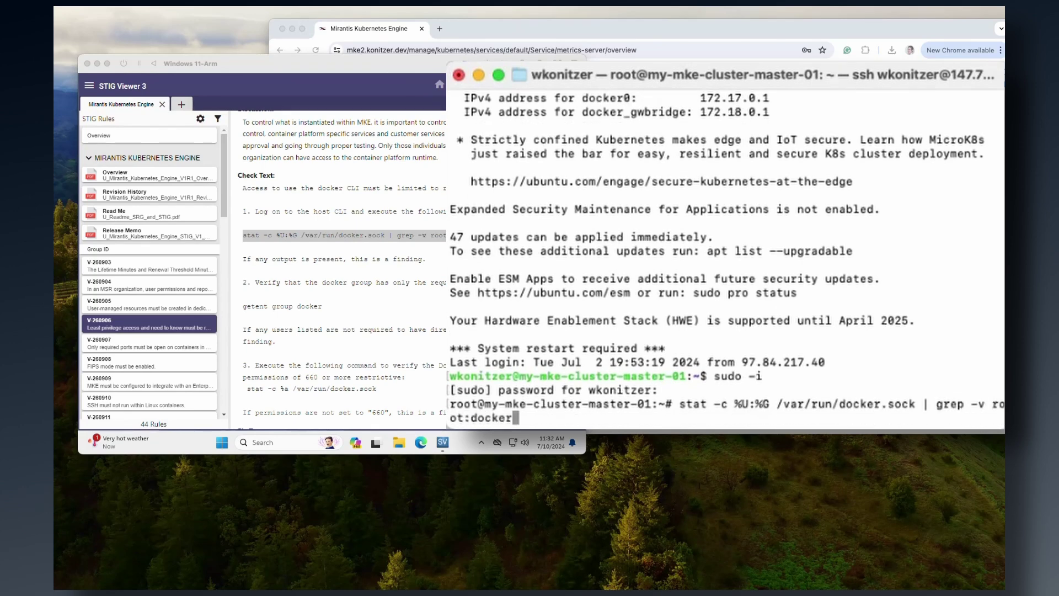
key("Return")
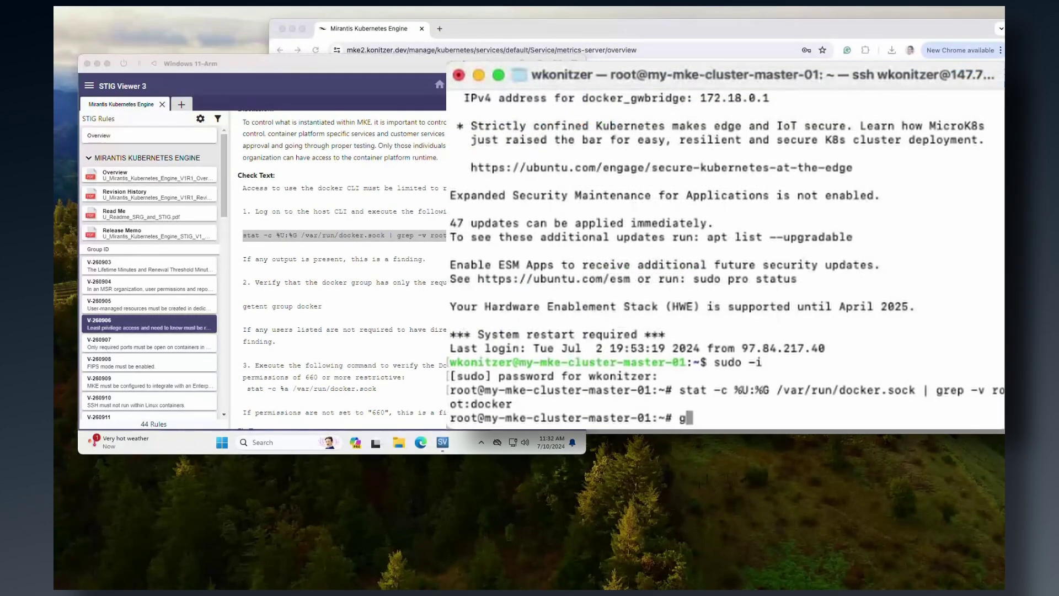
Check the docker group's members on the host by running getent group docker
type("getent gro")
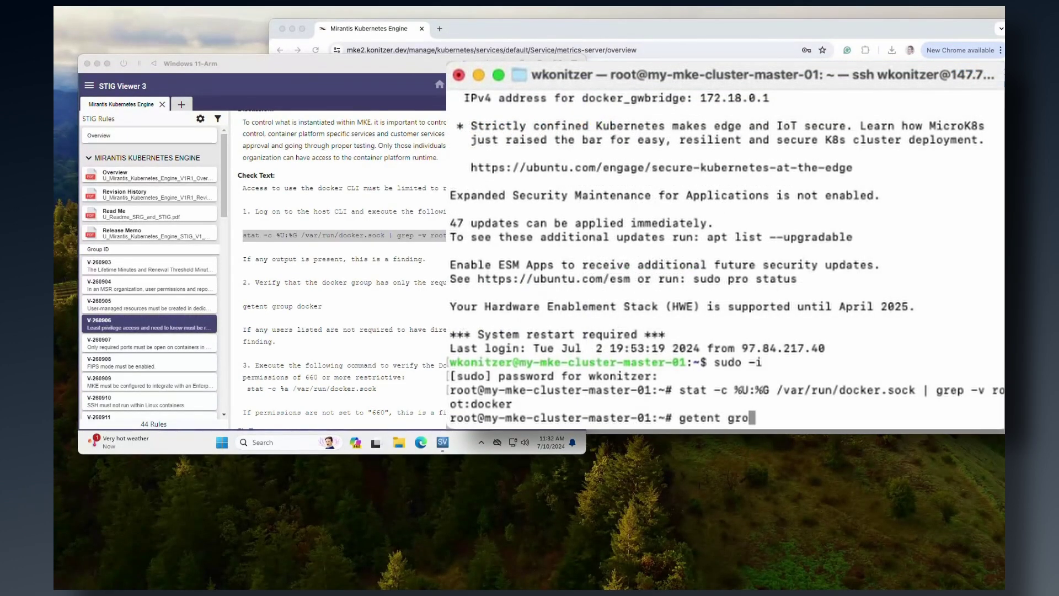
type("up docker")
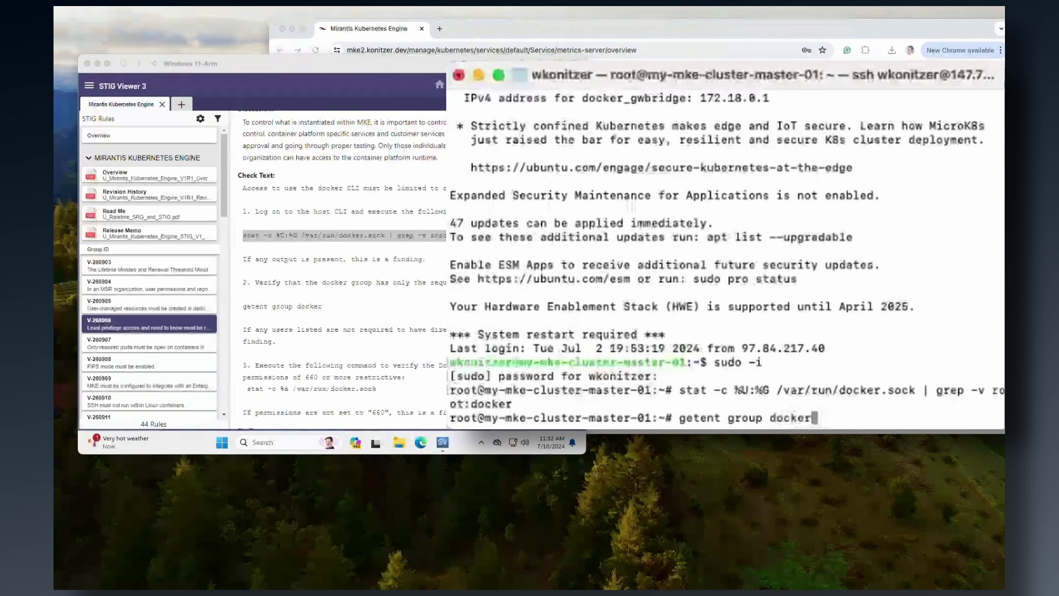
key("Return")
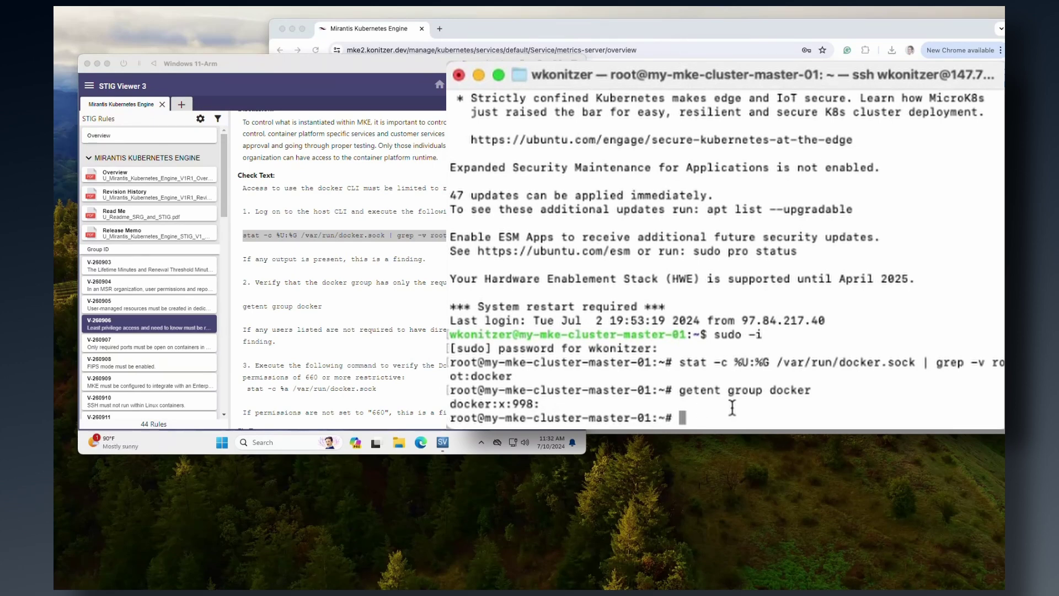
Check the Docker socket file's permissions on the host by running stat -c %a /var/run/docker.sock
type("stat -c %a /var/r")
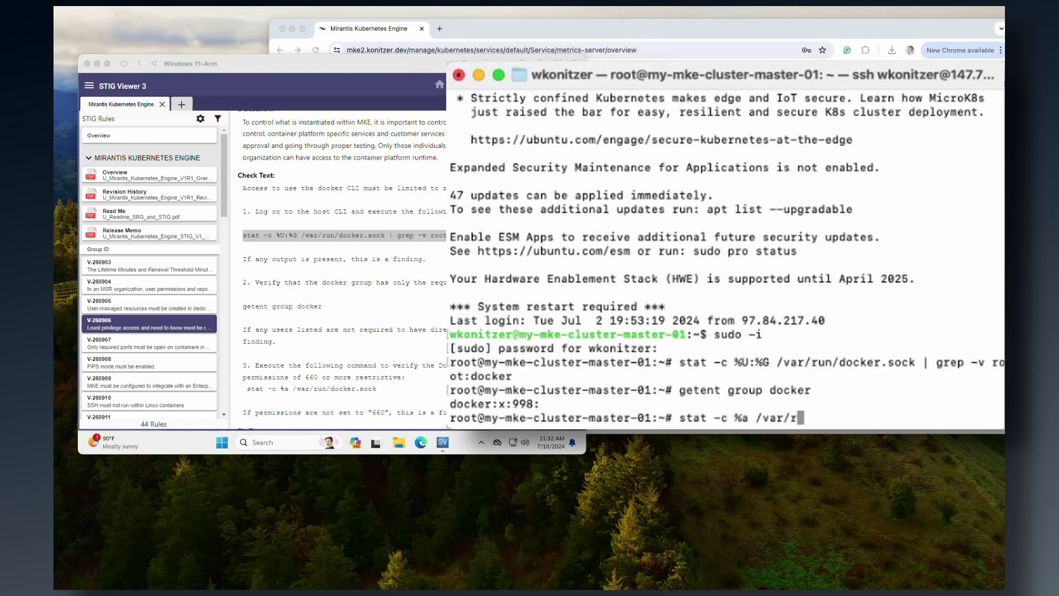
type("un/docker.sock")
key("Return")
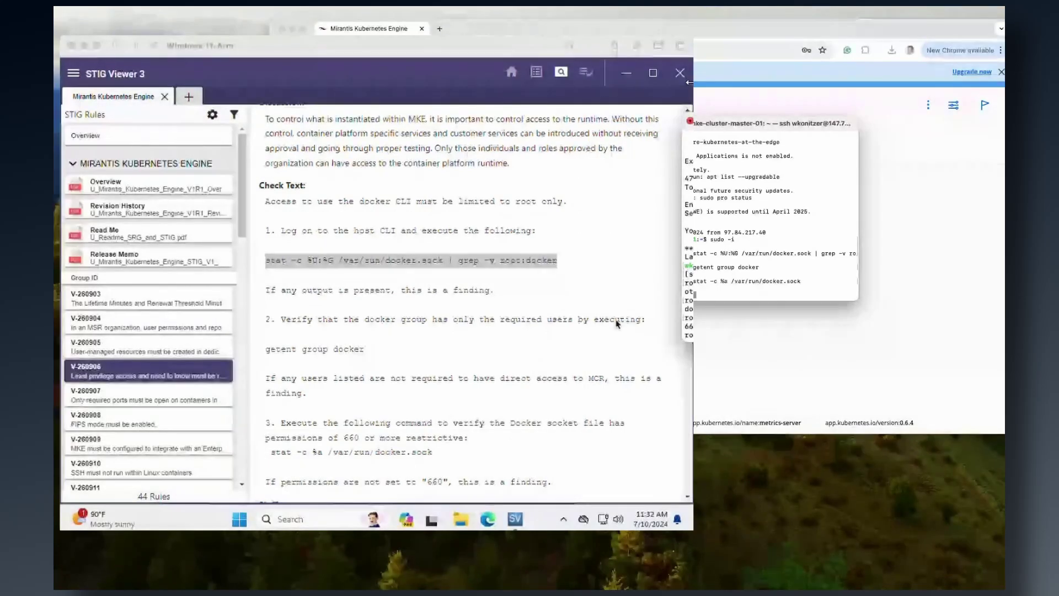
Switch to STIG Viewer, read the fix text of rule V-260906, and look through the rules that follow it in the list
left_click(681, 237)
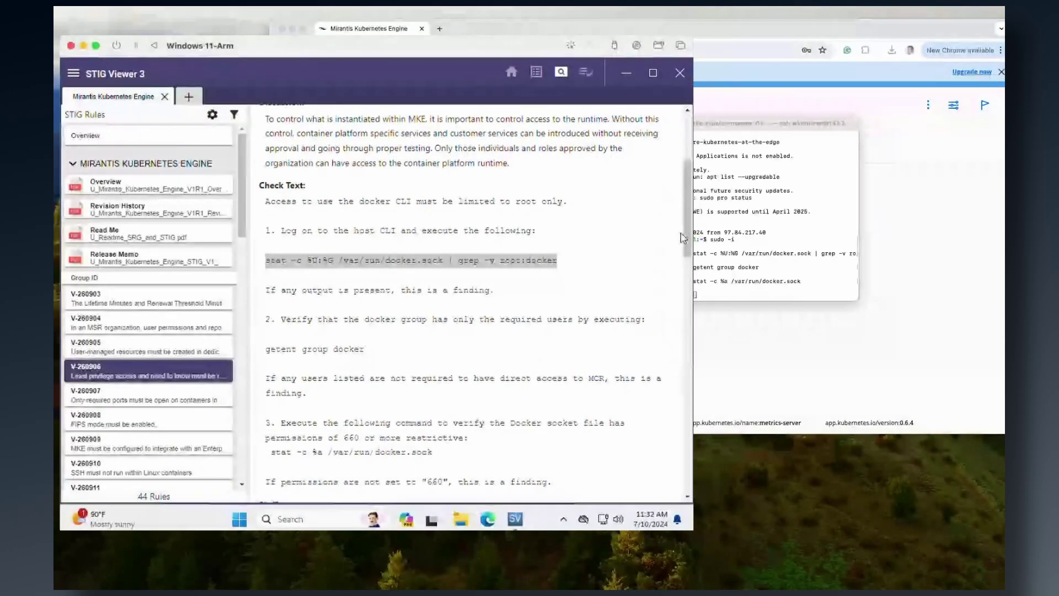
left_click_drag(680, 233, 690, 304)
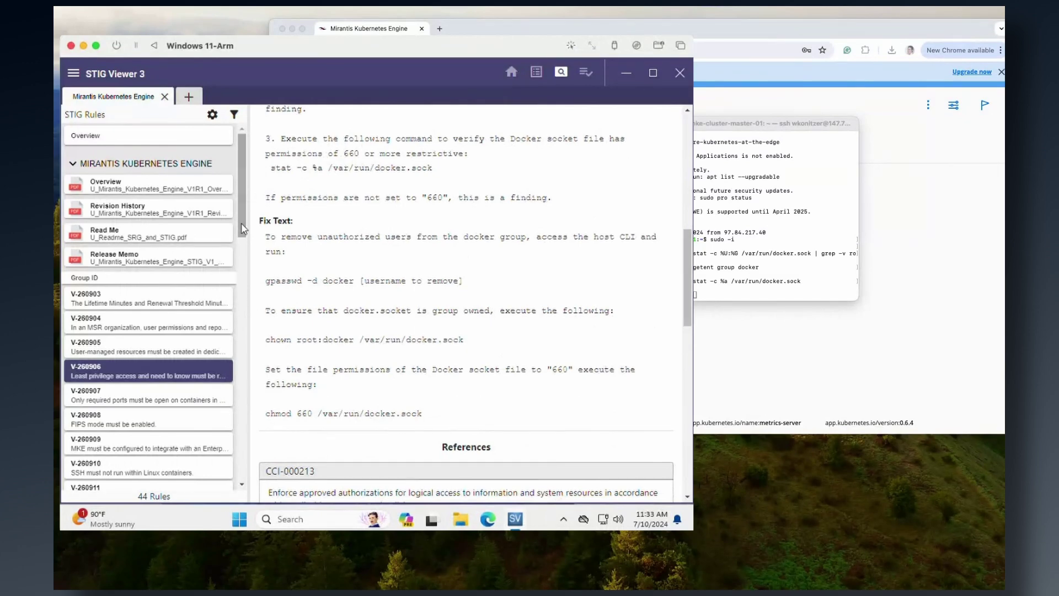
scroll(242, 252, "down", 2)
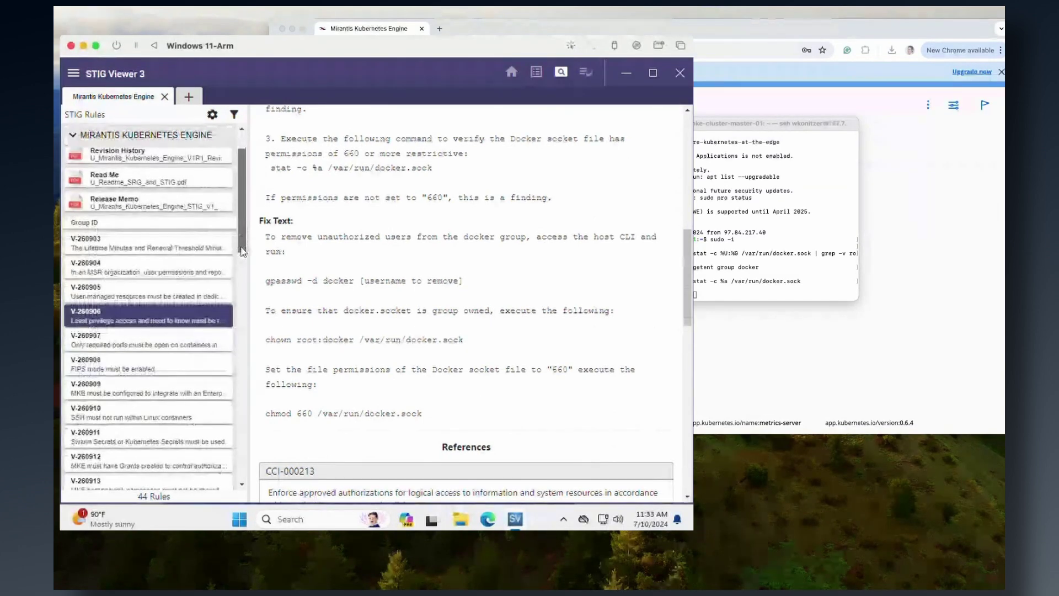
scroll(242, 252, "down", 2)
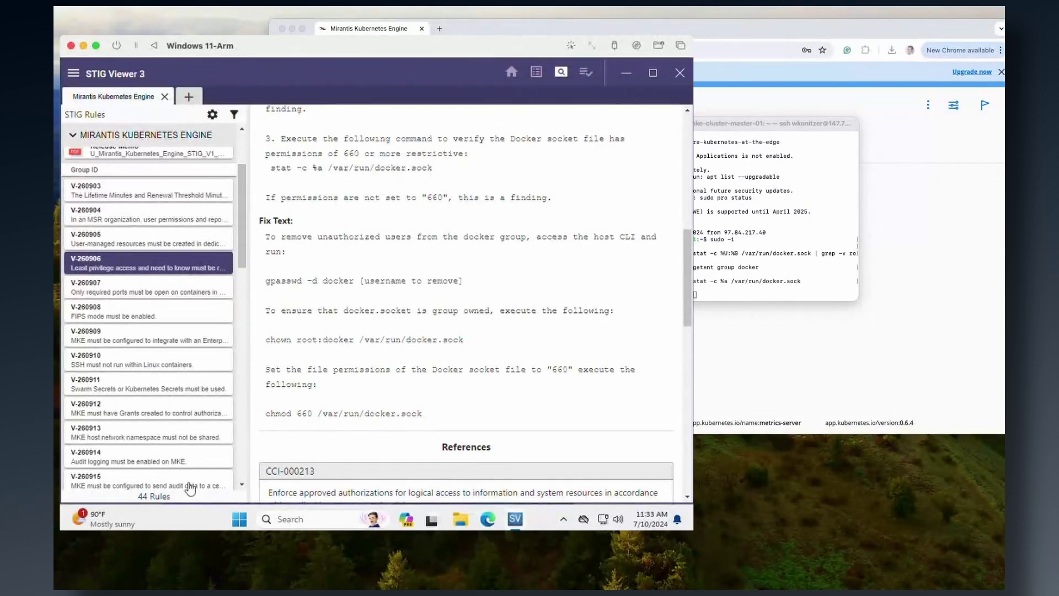
scroll(226, 231, "up", 3)
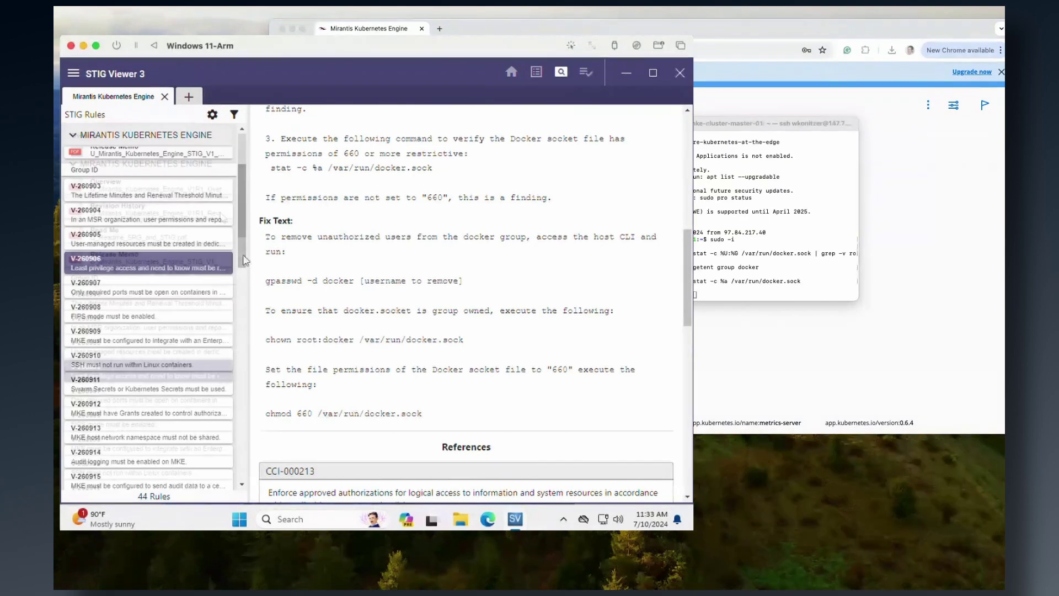